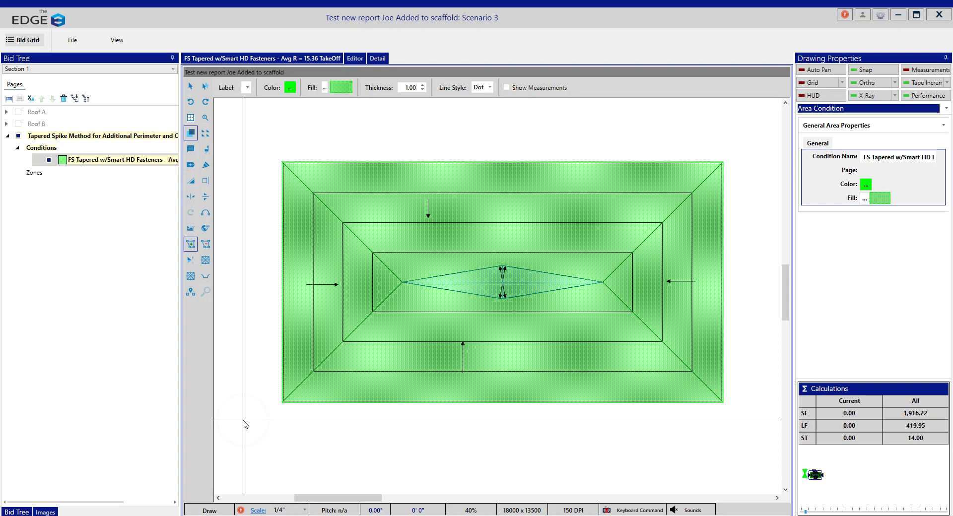
# - Copy the FS Tapered w/Smart HD Fasteners condition and rename the copy 'Perimeter Enhancement'
pyautogui.click(24, 41)
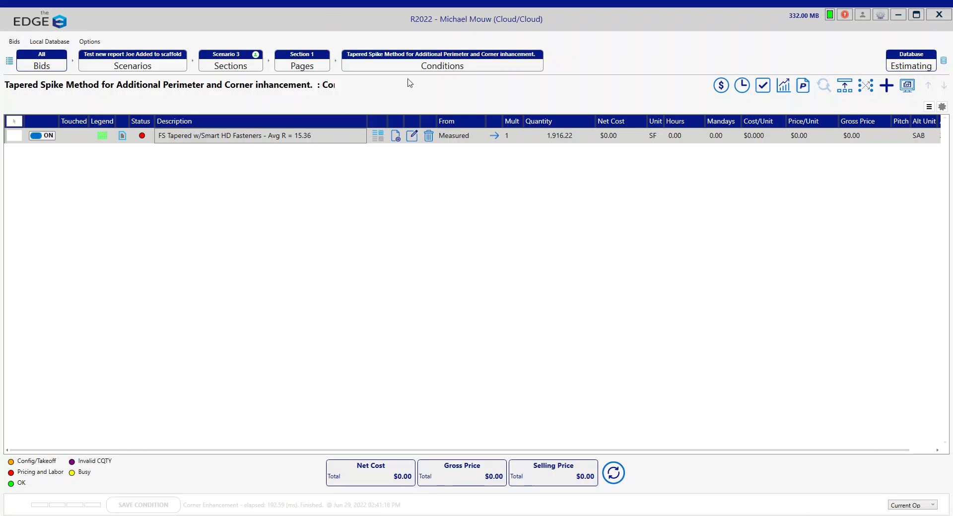
pyautogui.click(396, 137)
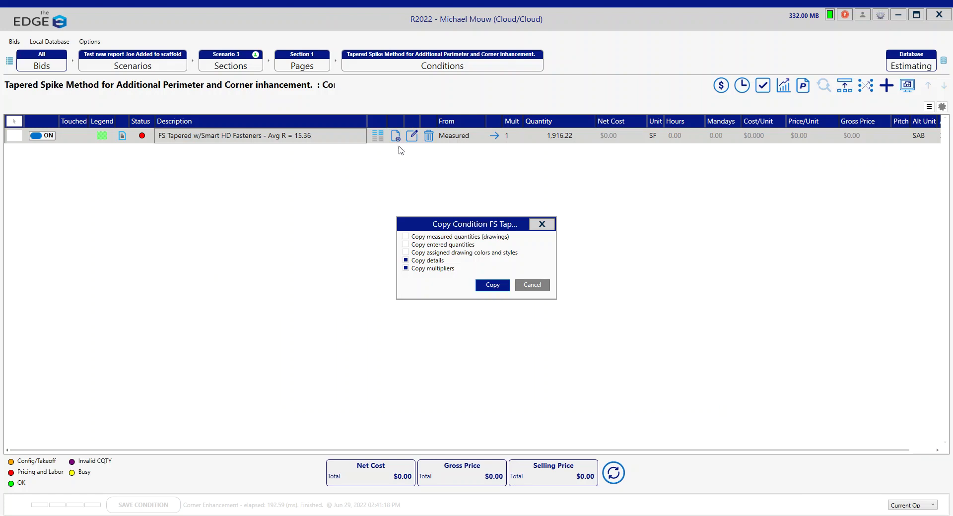
pyautogui.click(495, 287)
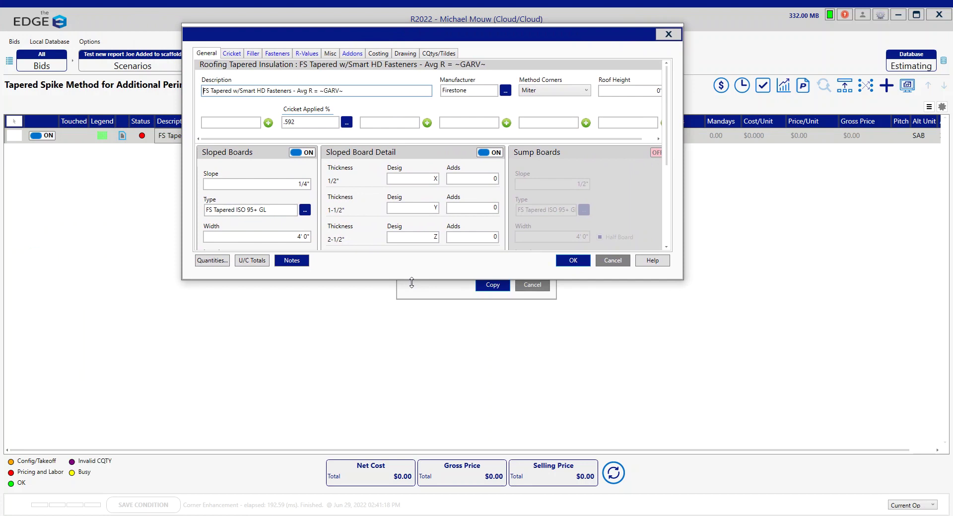
pyautogui.moveTo(411, 280); pyautogui.dragTo(410, 474)
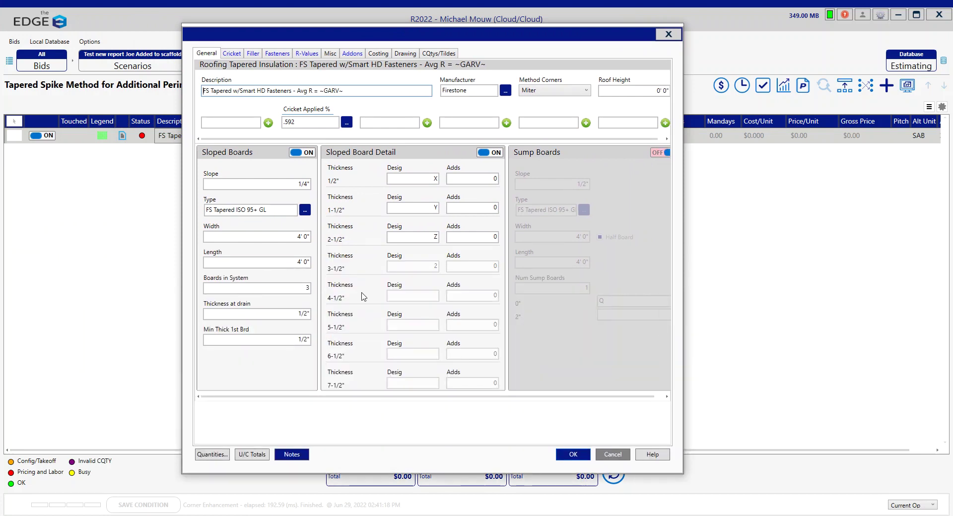
pyautogui.moveTo(345, 91); pyautogui.dragTo(191, 89)
pyautogui.write('Pe')
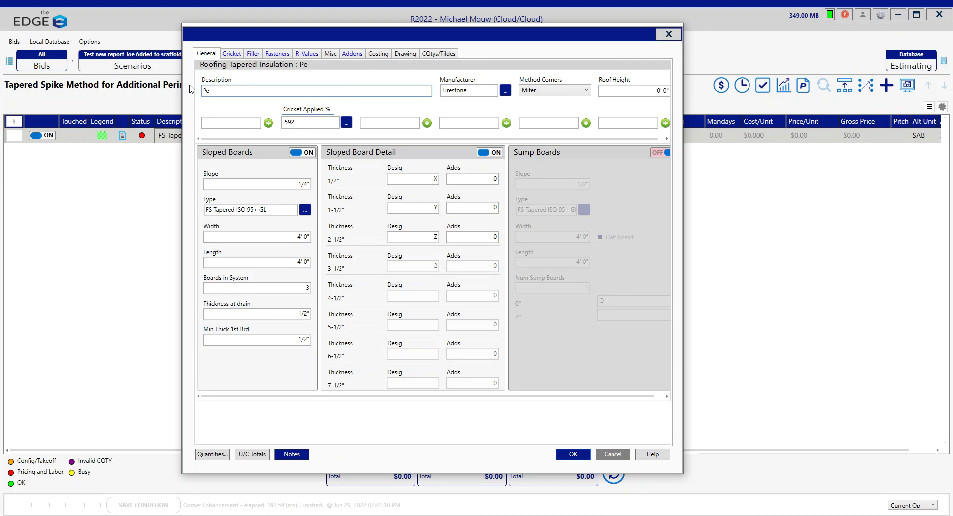
pyautogui.write('rimeter Enhancement')
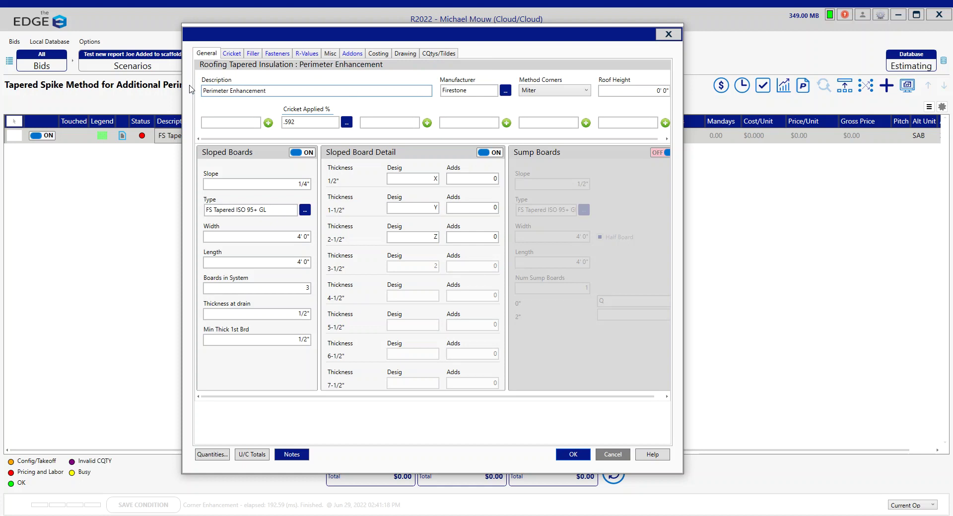
# - Set the copied condition to one fastener per 8 SF
pyautogui.click(278, 54)
pyautogui.click(326, 135)
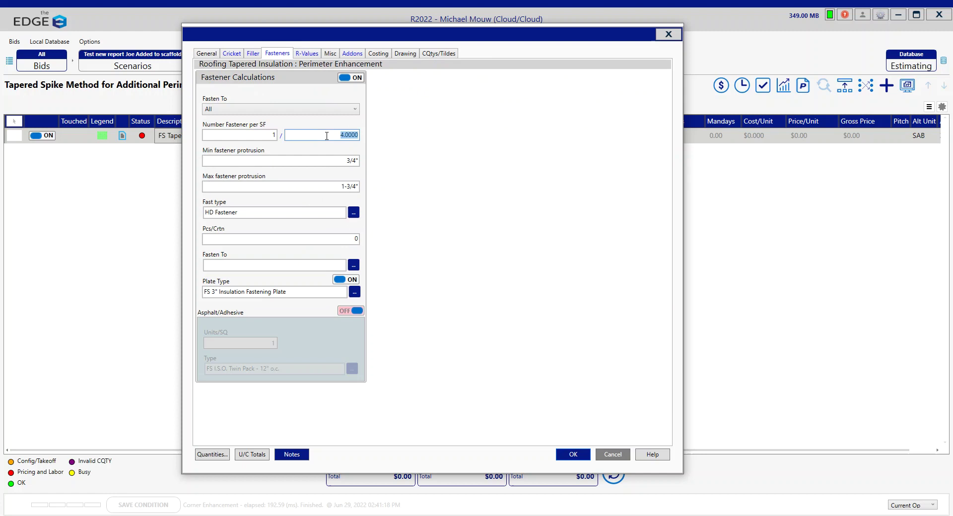
pyautogui.write('8')
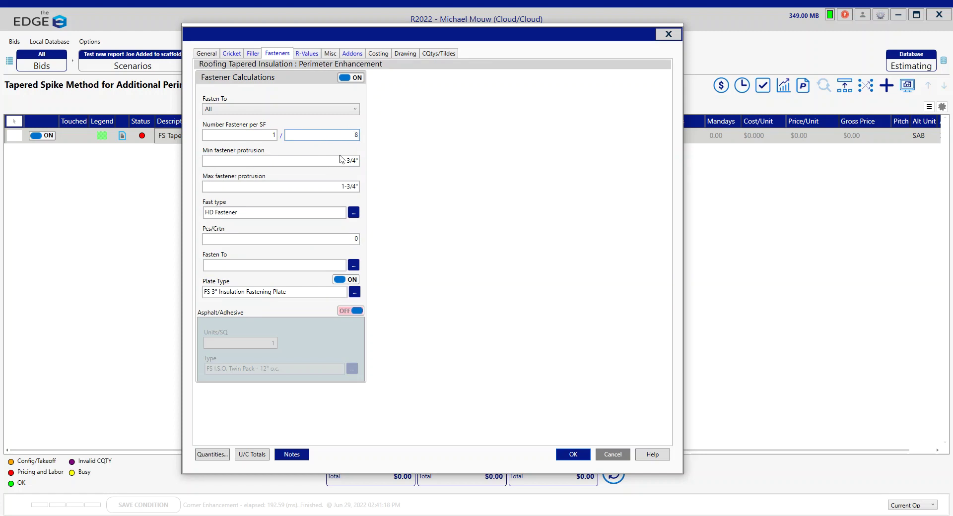
pyautogui.click(331, 161)
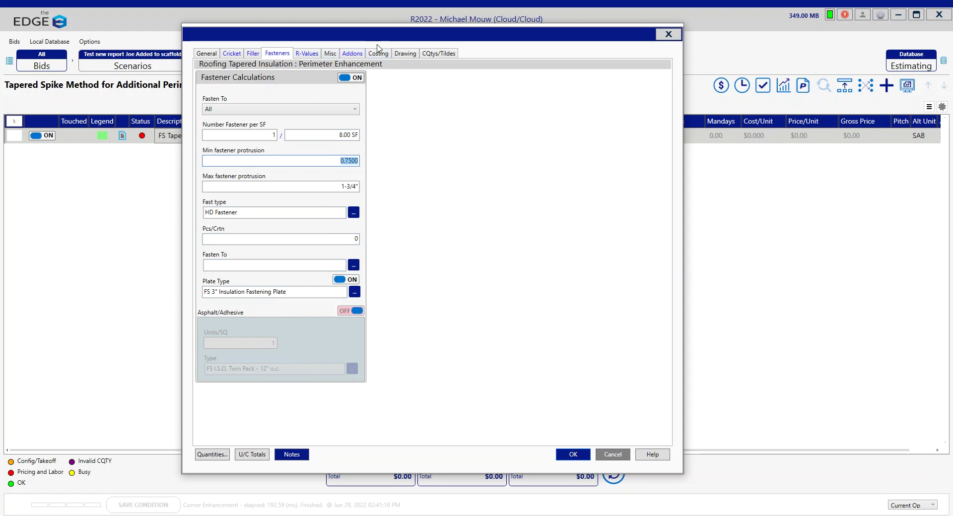
# - Give Perimeter Enhancement a purple colour and dotted fill pattern, and save it
pyautogui.click(398, 53)
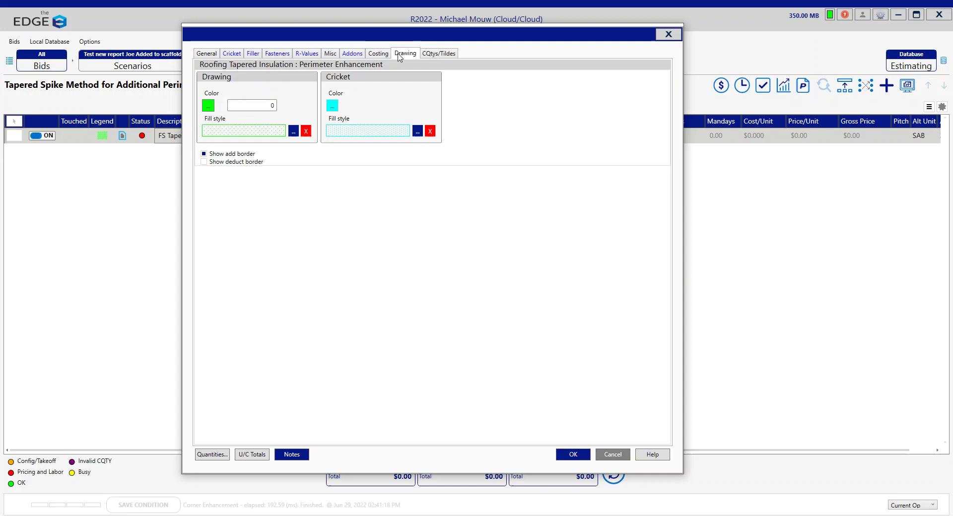
pyautogui.click(209, 105)
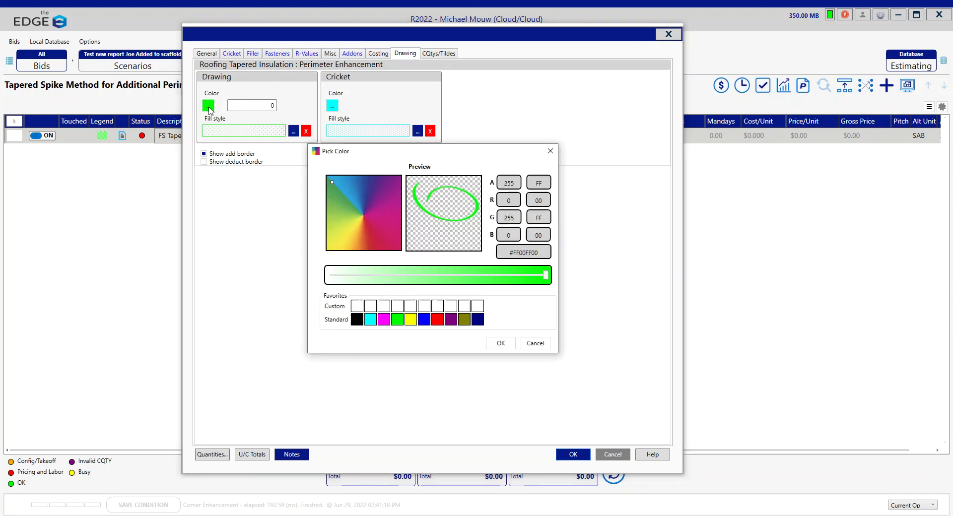
pyautogui.click(452, 320)
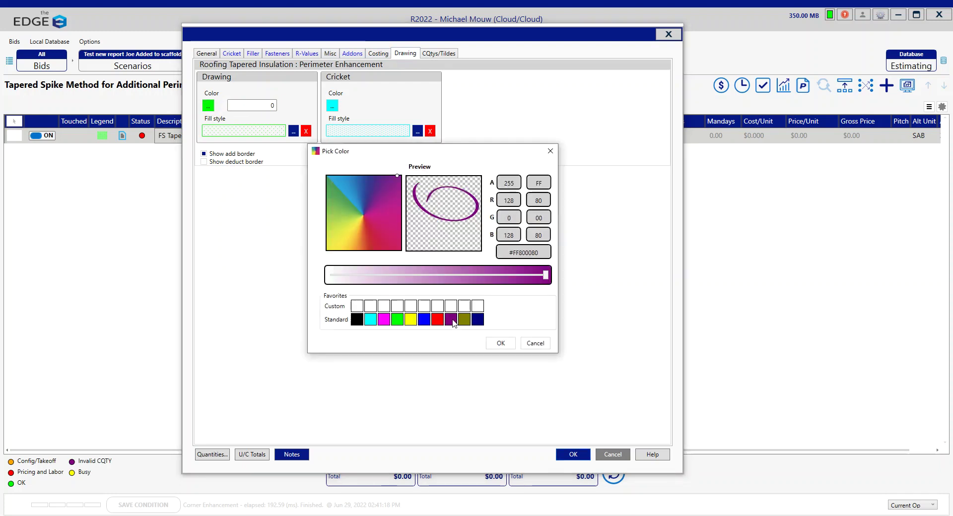
pyautogui.click(501, 343)
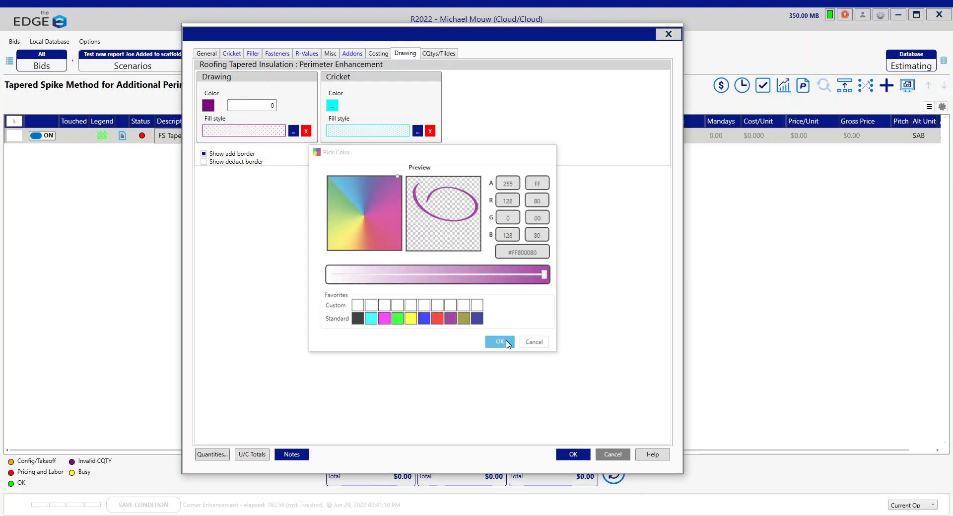
pyautogui.click(293, 131)
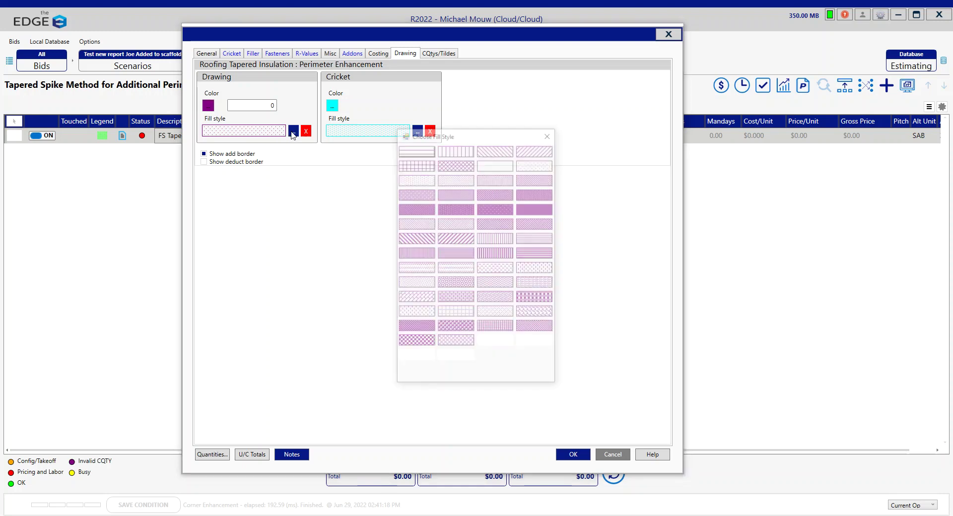
pyautogui.click(420, 198)
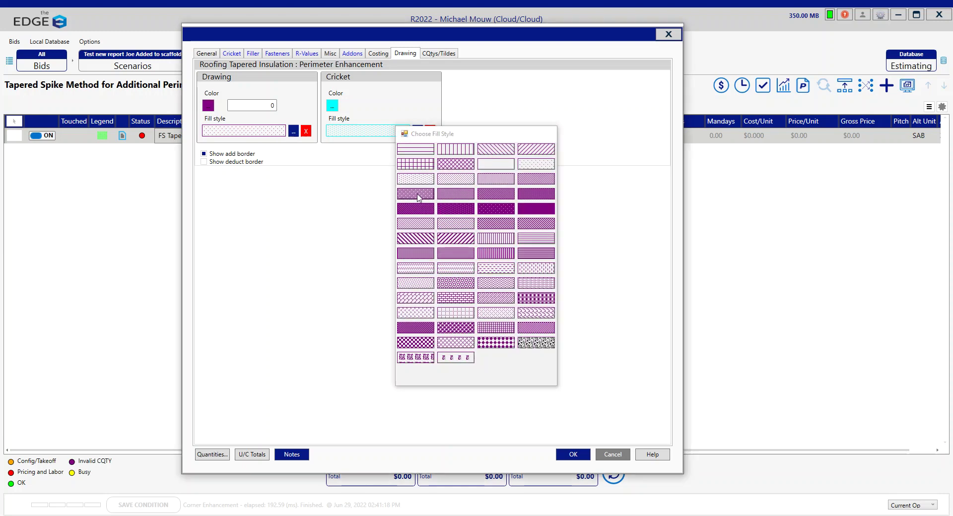
pyautogui.click(584, 459)
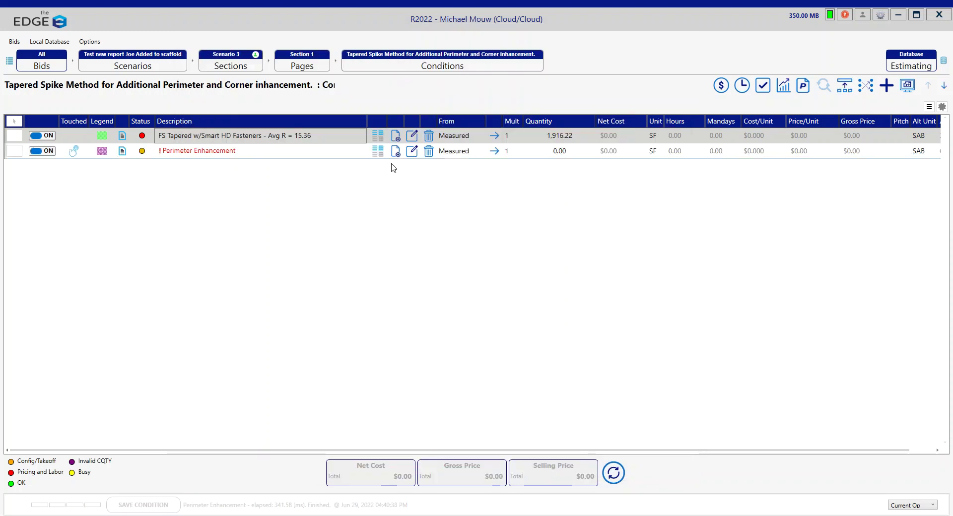
# - Copy the Perimeter Enhancement condition and rename the copy 'Corner Enhancement'
pyautogui.click(398, 153)
pyautogui.click(397, 152)
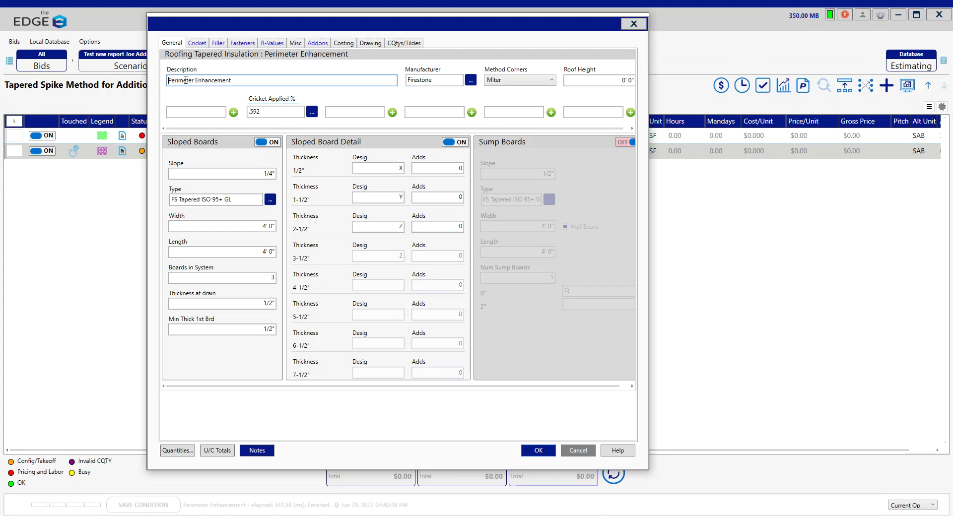
pyautogui.moveTo(190, 78); pyautogui.dragTo(140, 86)
pyautogui.write('Corn')
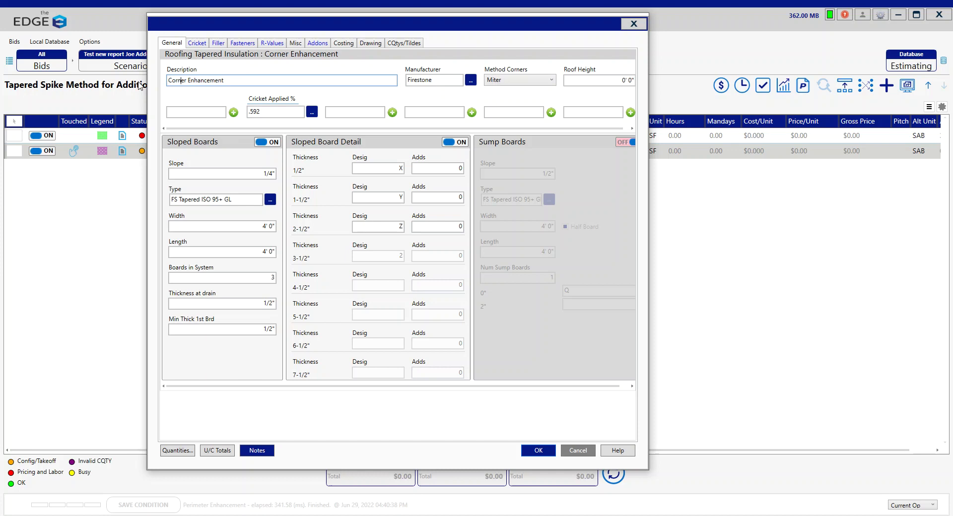
# - Set Corner Enhancement to one fastener per 4 SF, leaving asphalt adhesive off
pyautogui.click(244, 45)
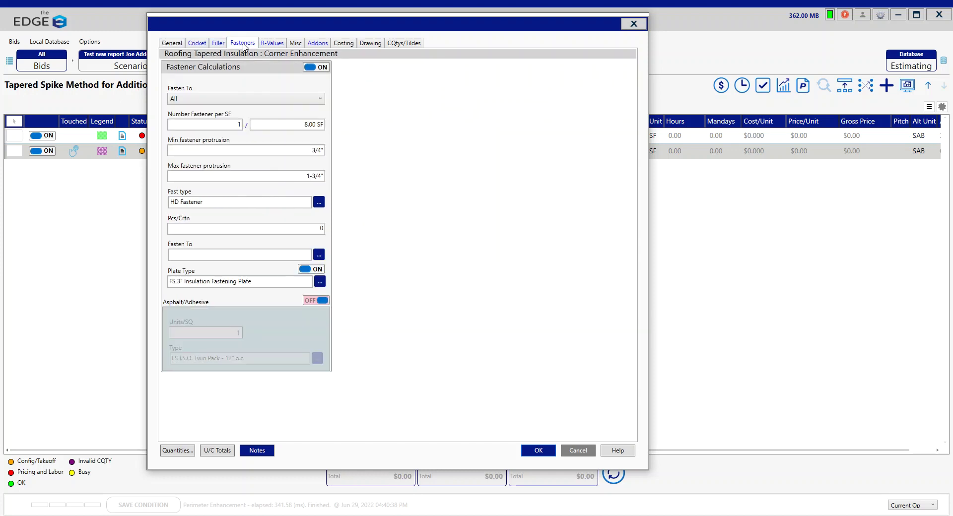
pyautogui.click(302, 126)
pyautogui.write('4')
pyautogui.click(314, 301)
pyautogui.click(223, 332)
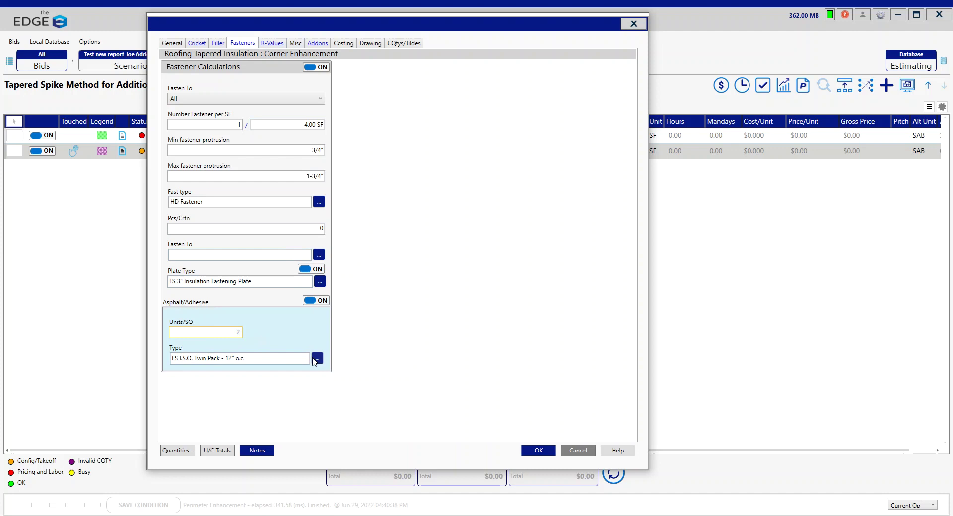
pyautogui.click(323, 301)
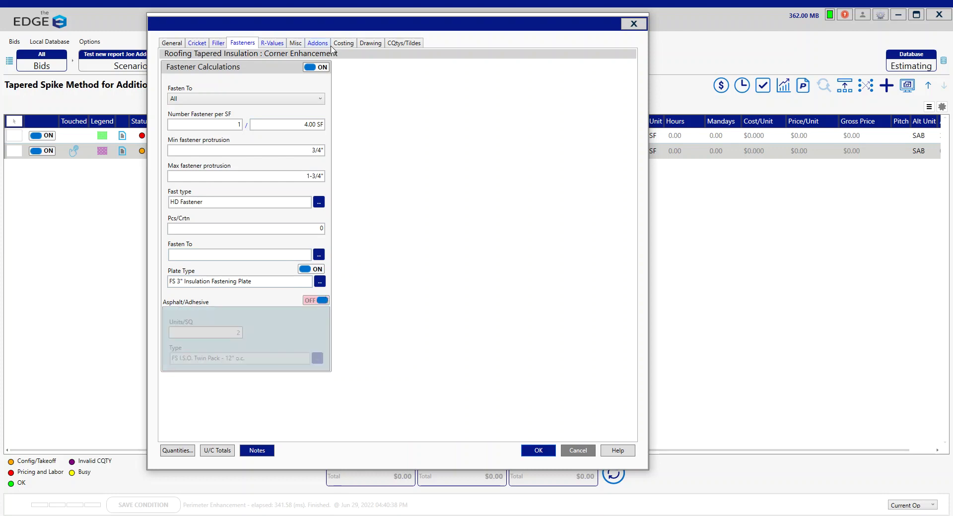
# - Set Corner Enhancement's drawing colour to cyan with the dotted cyan fill pattern
pyautogui.click(370, 43)
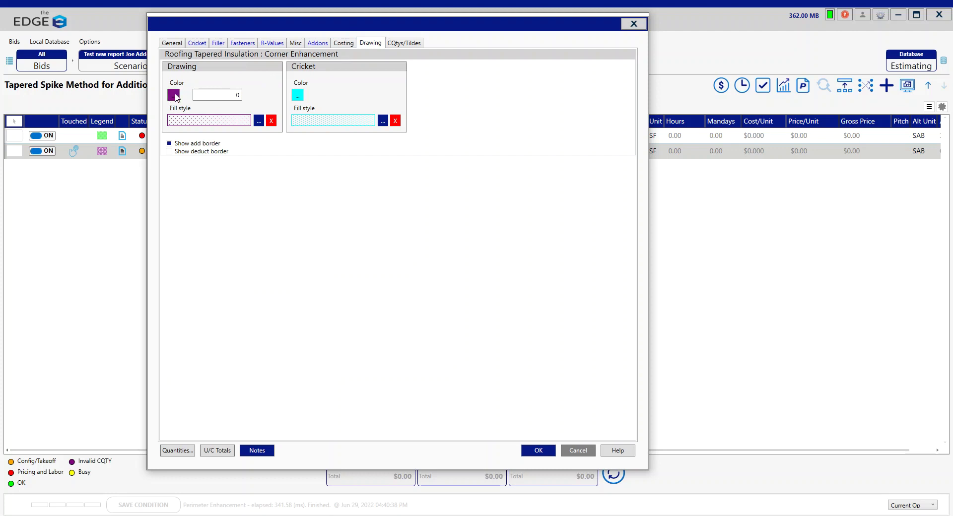
pyautogui.click(173, 94)
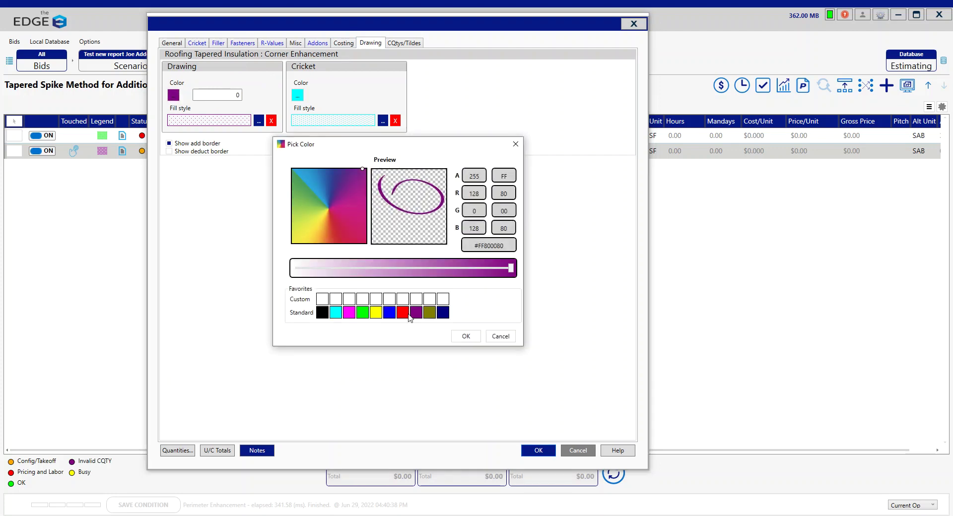
pyautogui.click(336, 313)
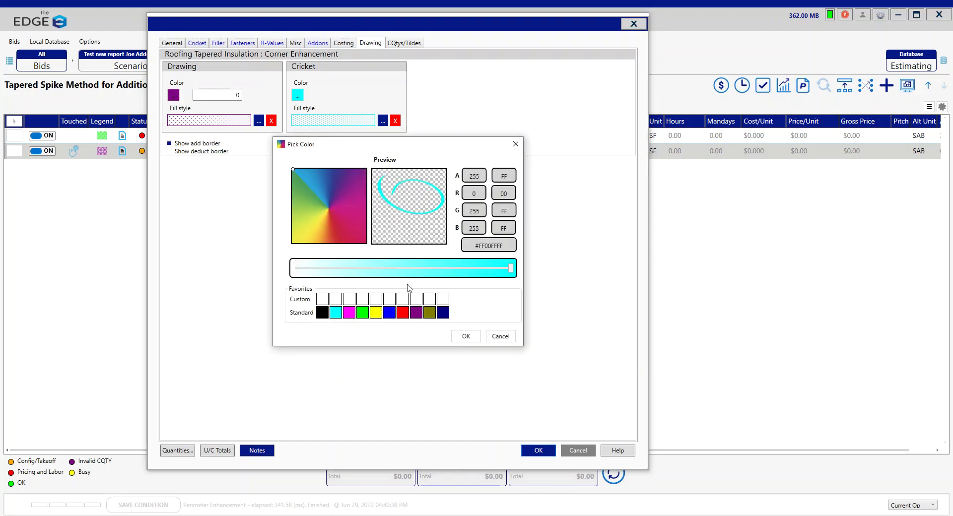
pyautogui.click(470, 336)
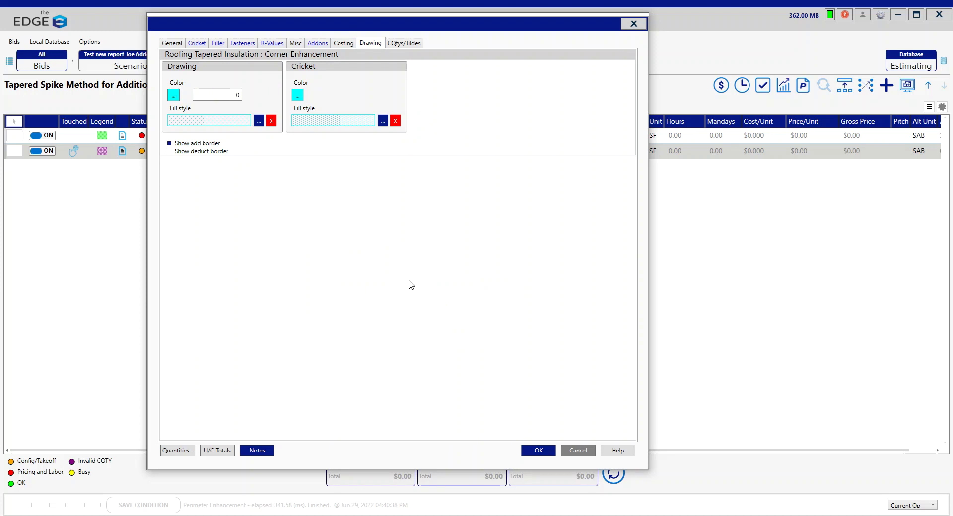
pyautogui.click(259, 121)
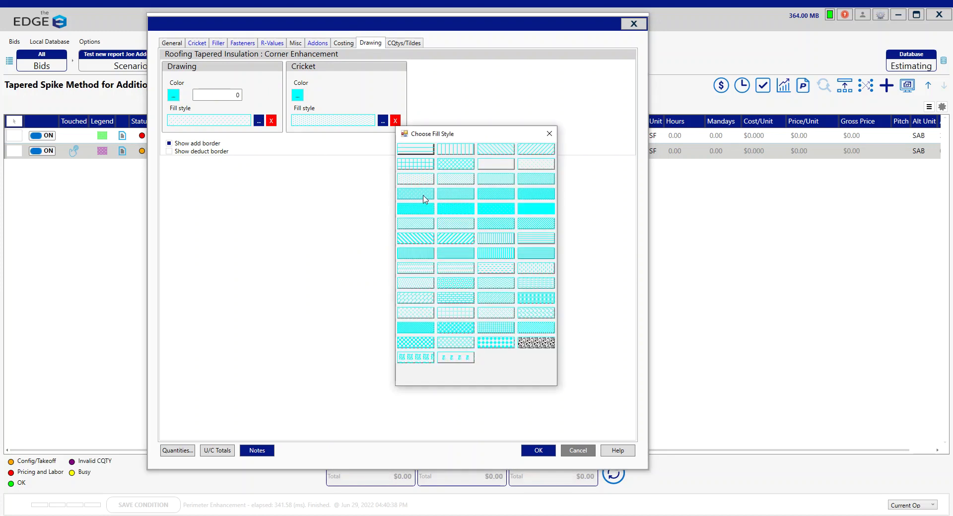
pyautogui.click(540, 180)
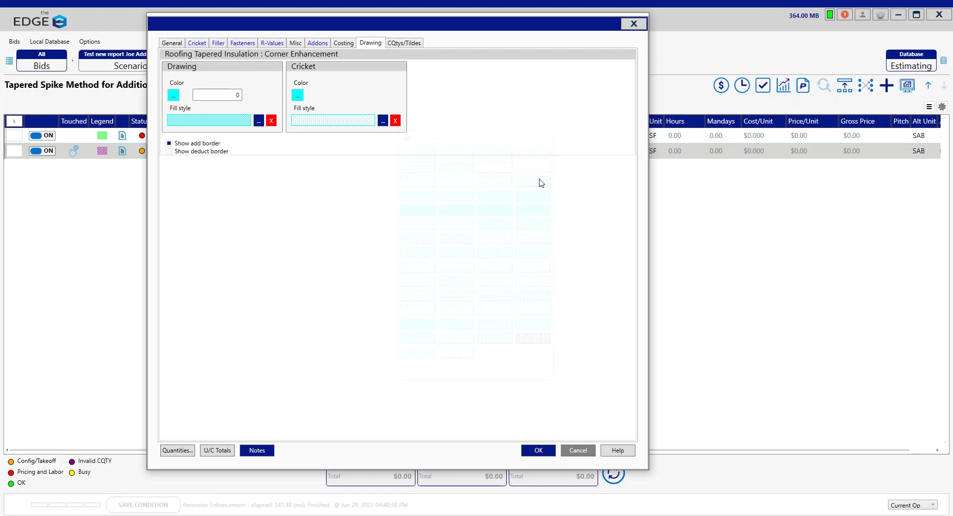
# - Save Corner Enhancement and open the takeoff drawing for Perimeter Enhancement
pyautogui.click(540, 451)
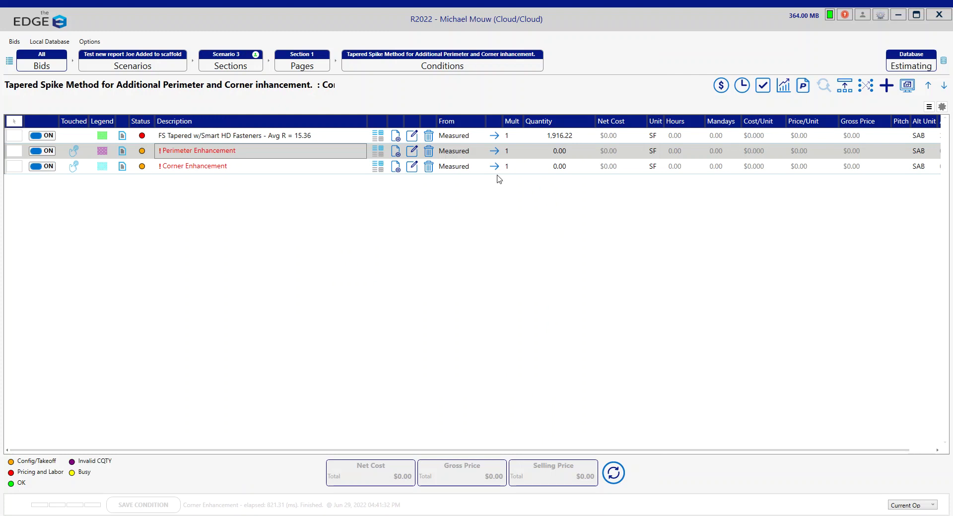
pyautogui.click(495, 151)
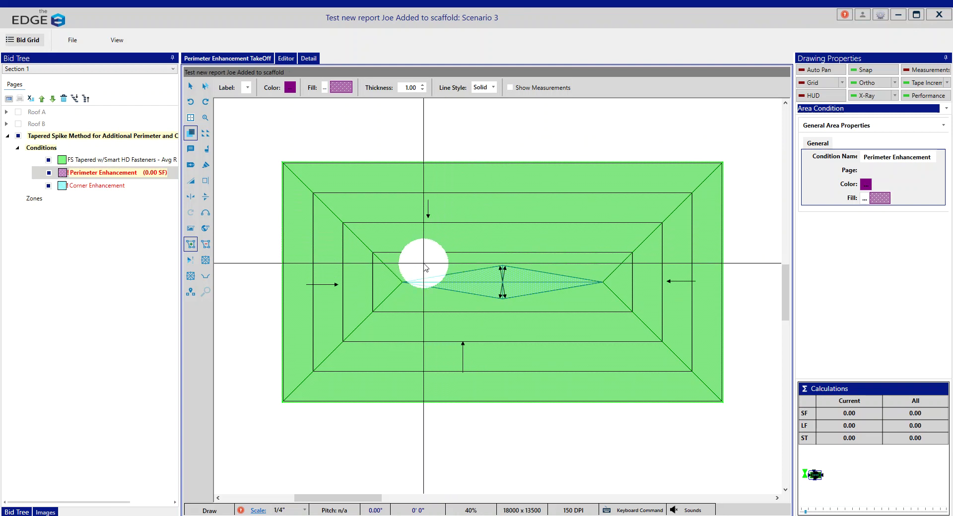
# - Outline the top perimeter strip from the spike's left tip, giving Perimeter Enhancement 227.23 SF
pyautogui.click(402, 282)
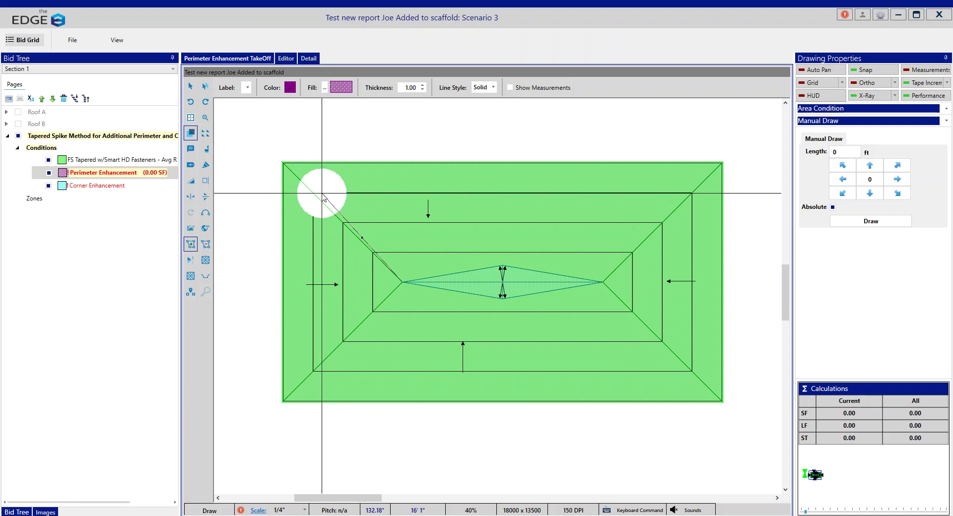
pyautogui.click(322, 196)
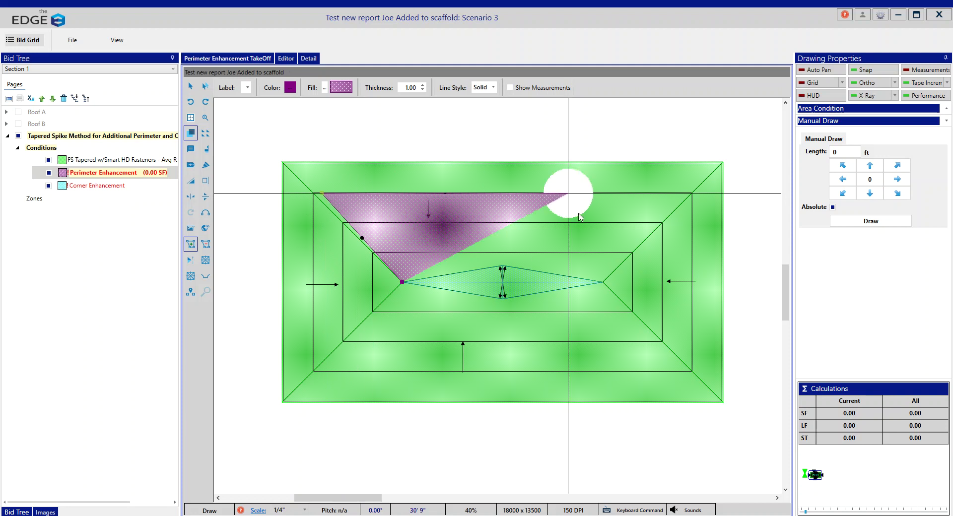
pyautogui.click(692, 193)
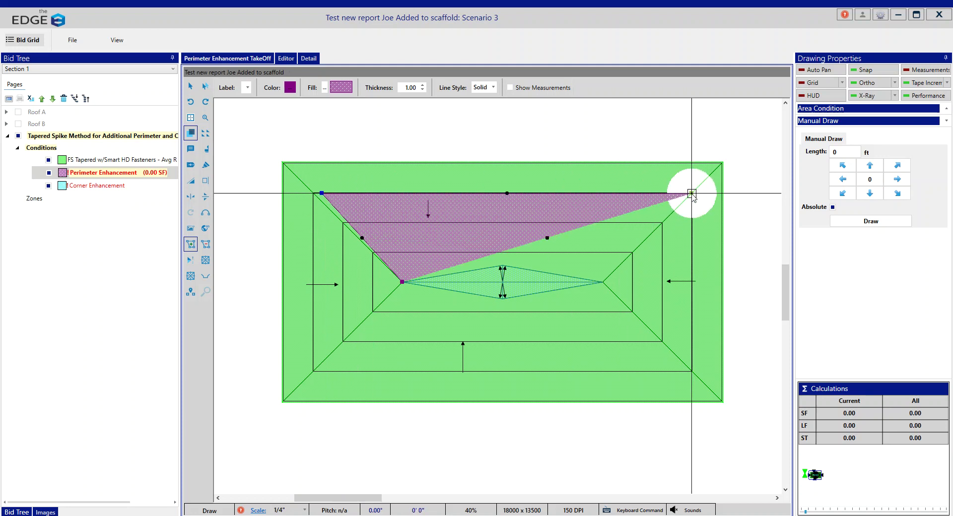
pyautogui.click(692, 161)
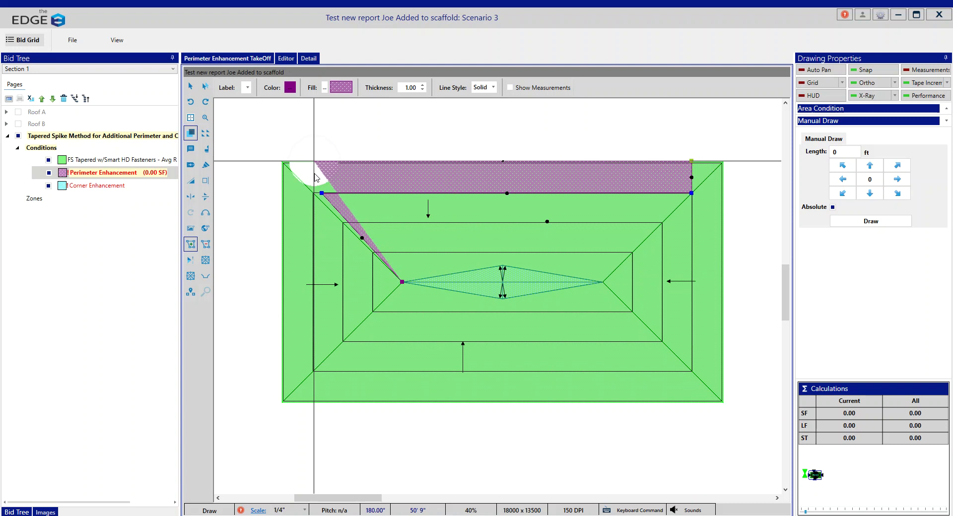
pyautogui.click(313, 161)
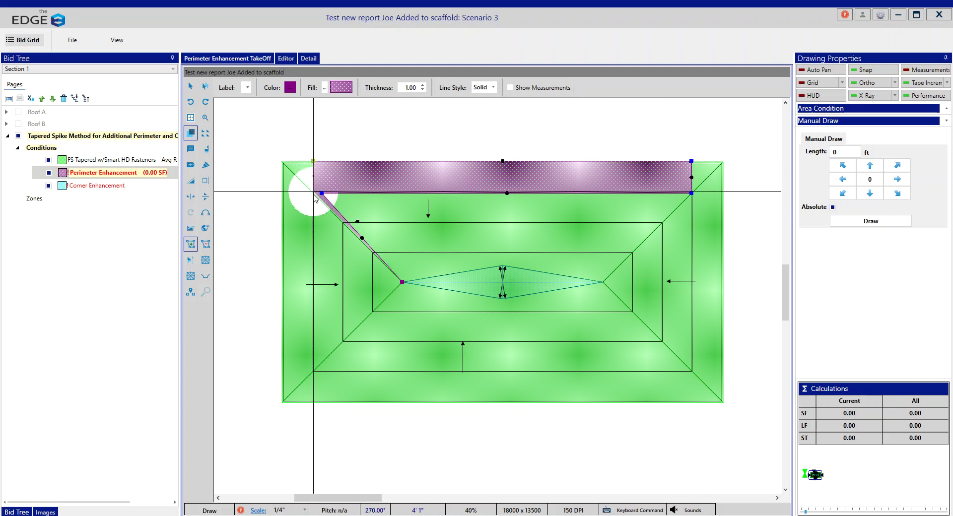
pyautogui.click(313, 193)
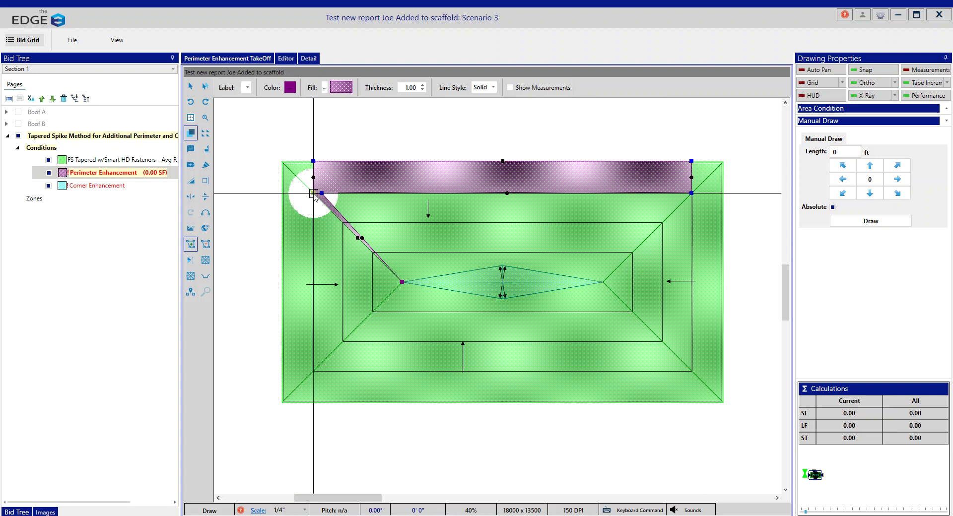
pyautogui.click(315, 193)
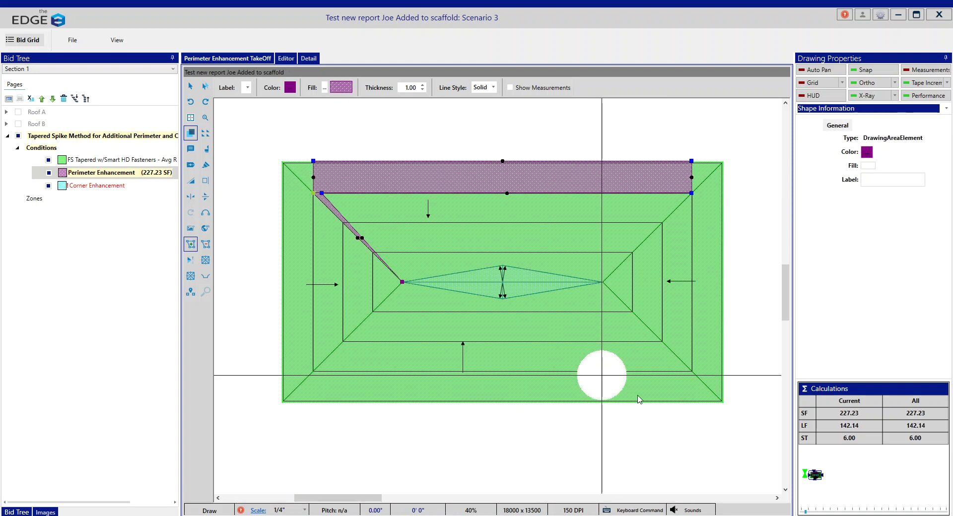
pyautogui.click(603, 283)
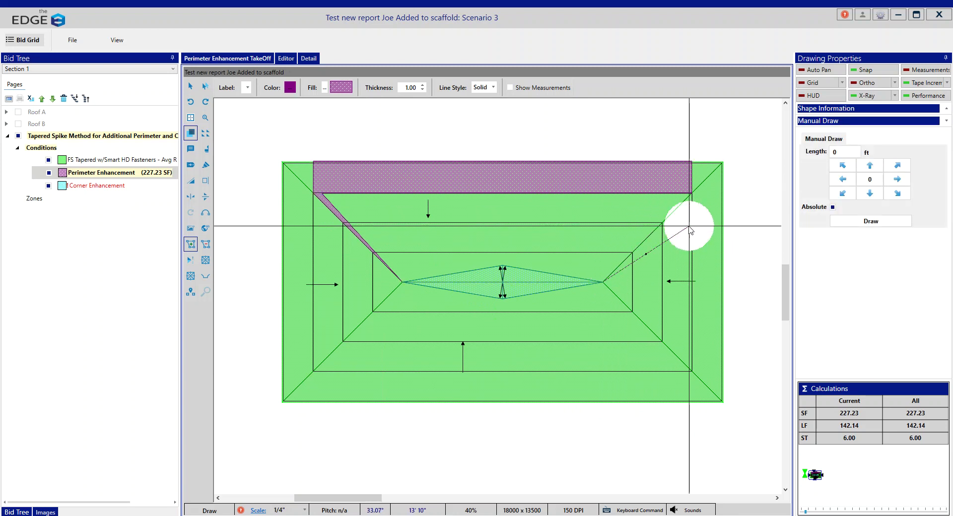
# - Outline and close the right perimeter strip from the spike's right tip
pyautogui.click(692, 197)
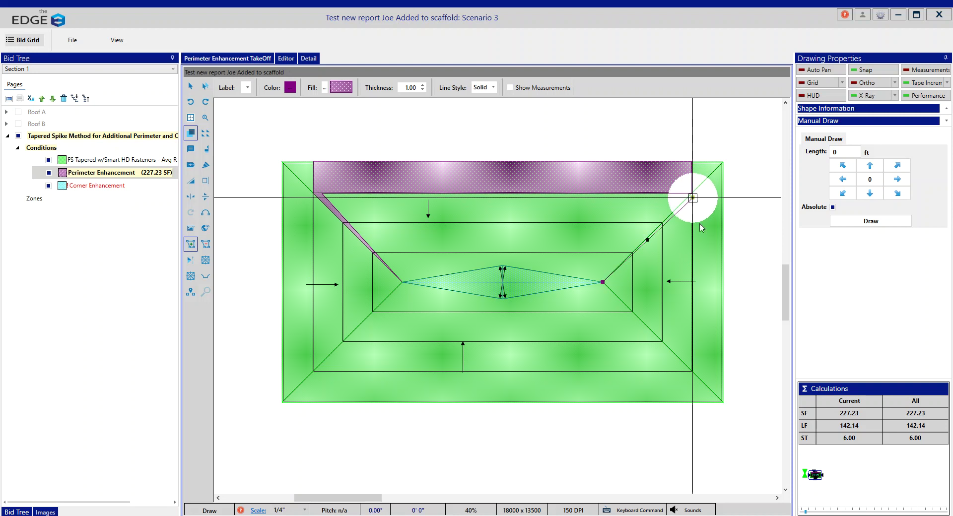
pyautogui.click(692, 373)
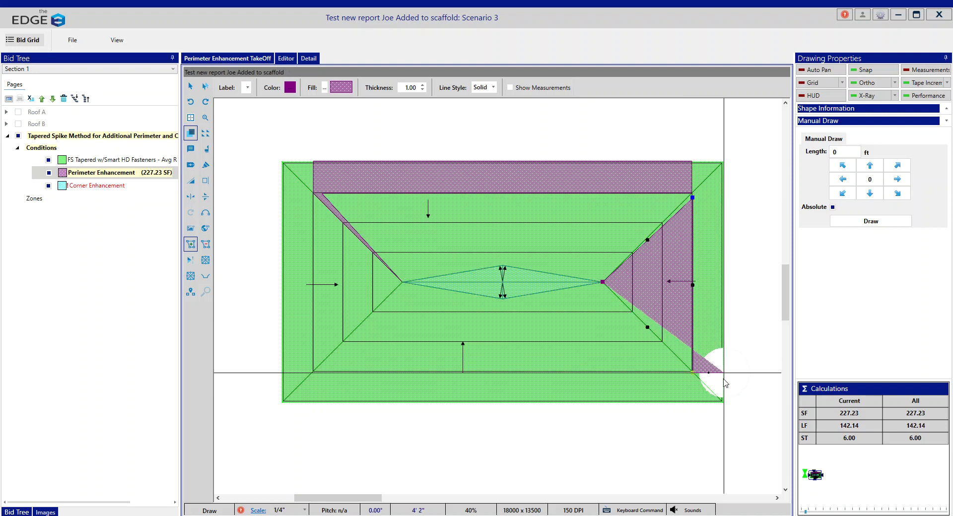
pyautogui.click(723, 377)
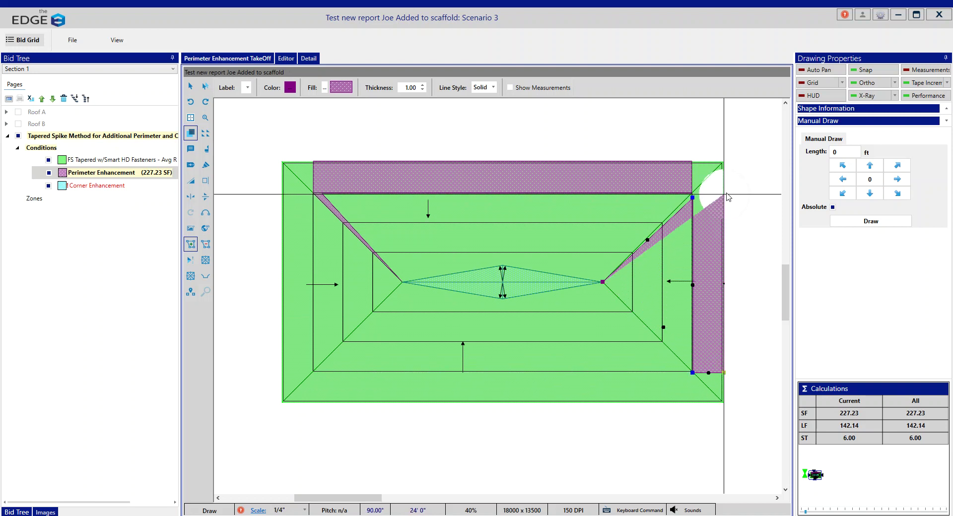
pyautogui.click(726, 195)
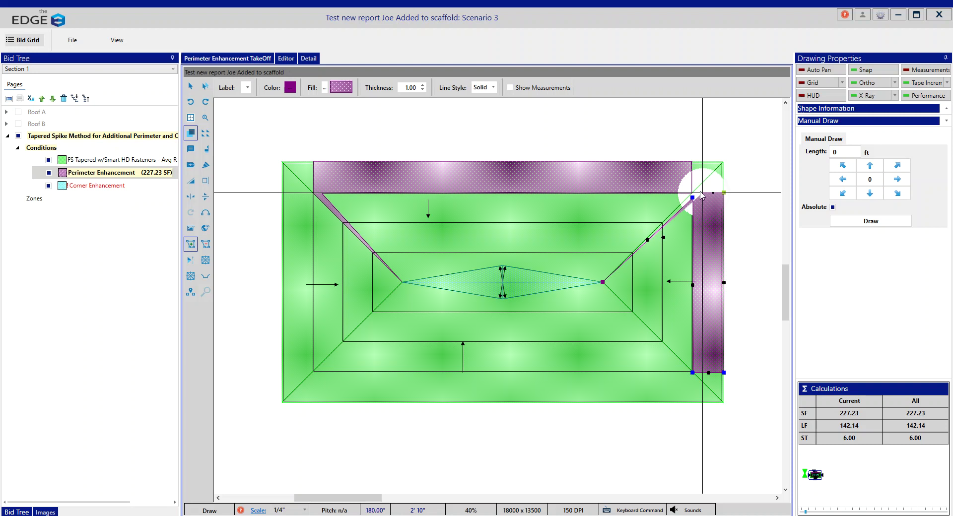
pyautogui.click(693, 197)
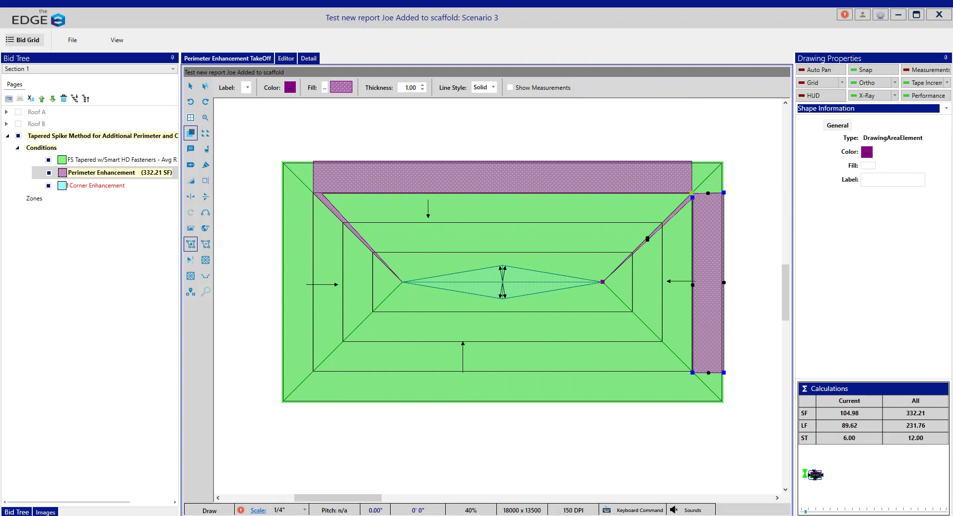
# - Outline the bottom perimeter strip, bringing Perimeter Enhancement to 547.72 SF
pyautogui.click(603, 282)
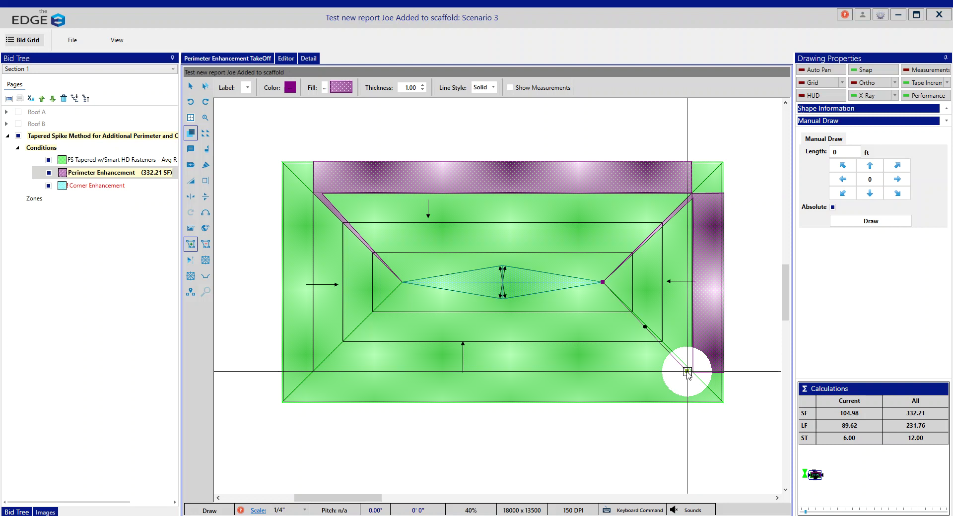
pyautogui.click(688, 372)
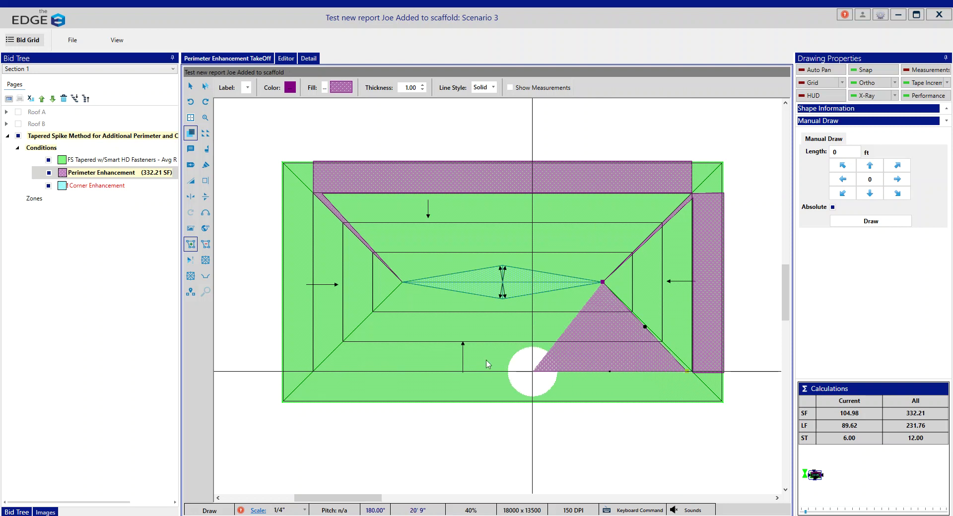
pyautogui.click(315, 372)
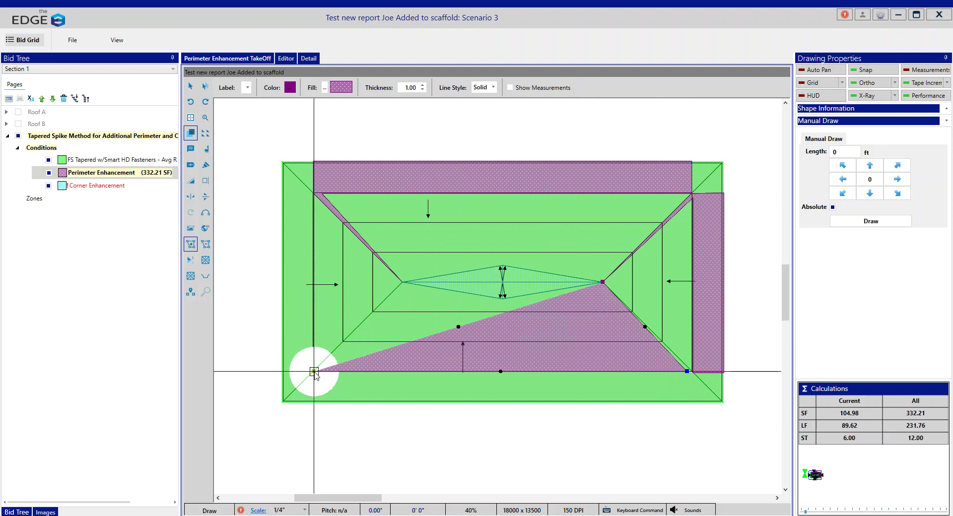
pyautogui.click(318, 402)
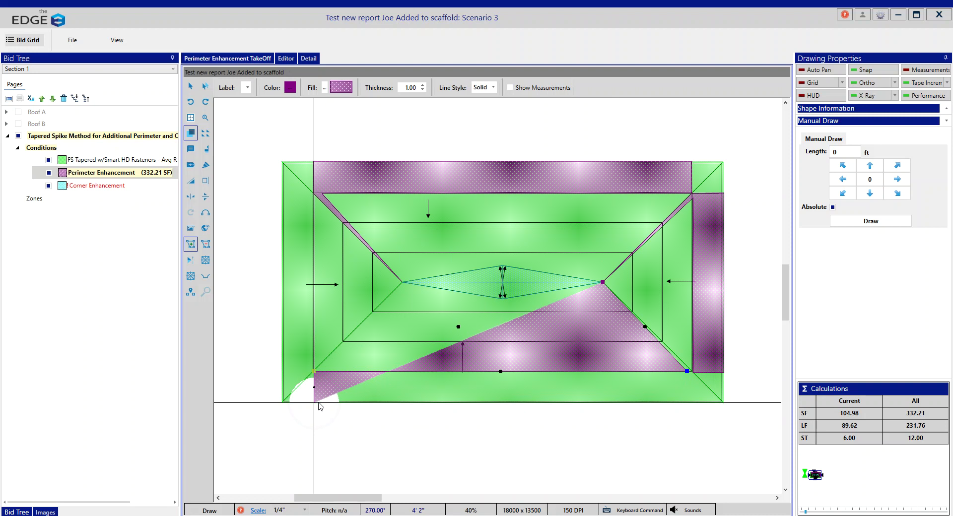
pyautogui.click(693, 422)
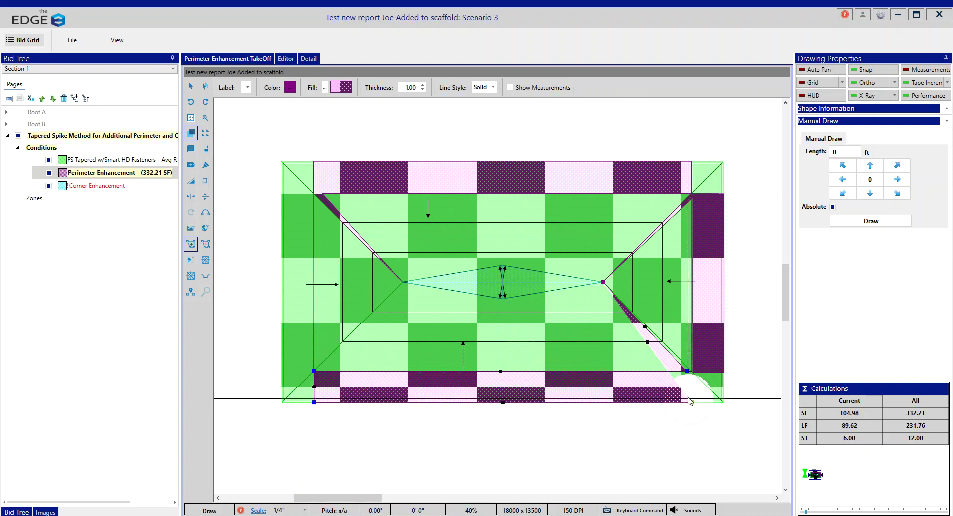
pyautogui.click(694, 373)
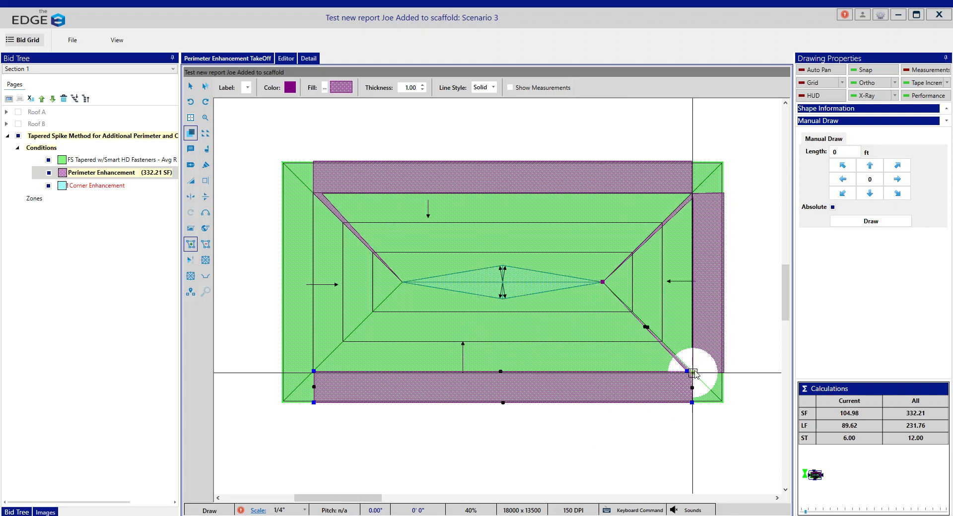
pyautogui.doubleClick(694, 374)
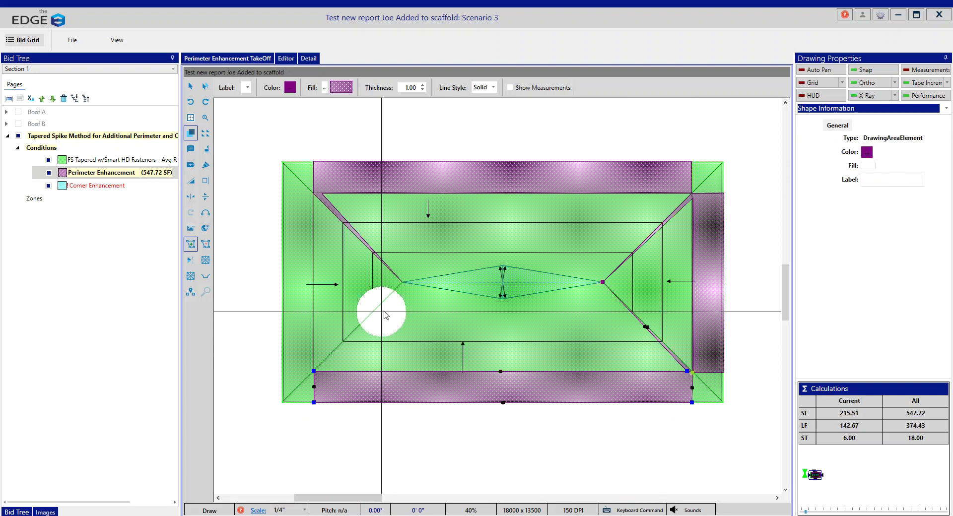
# - Outline the left perimeter strip from the spike's left tip, totalling 649.89 SF and 463.29 LF
pyautogui.click(402, 282)
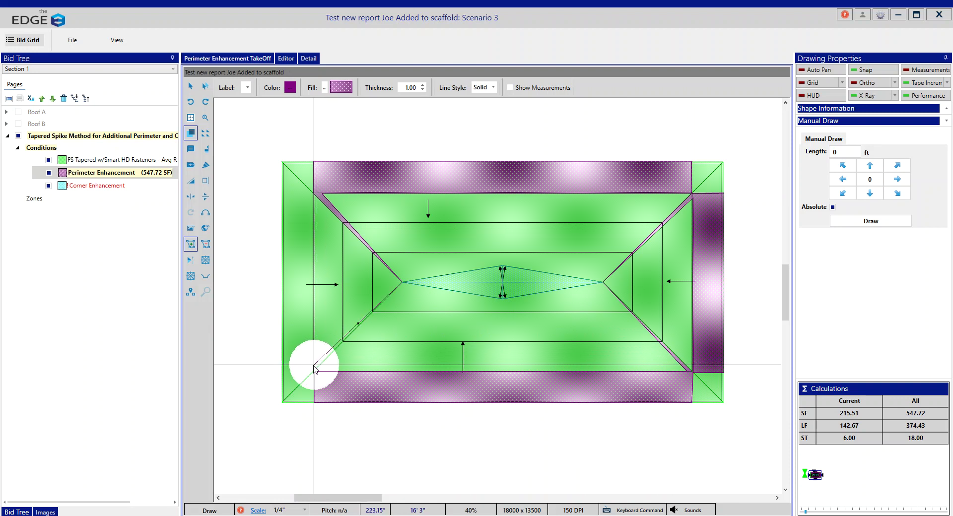
pyautogui.click(314, 369)
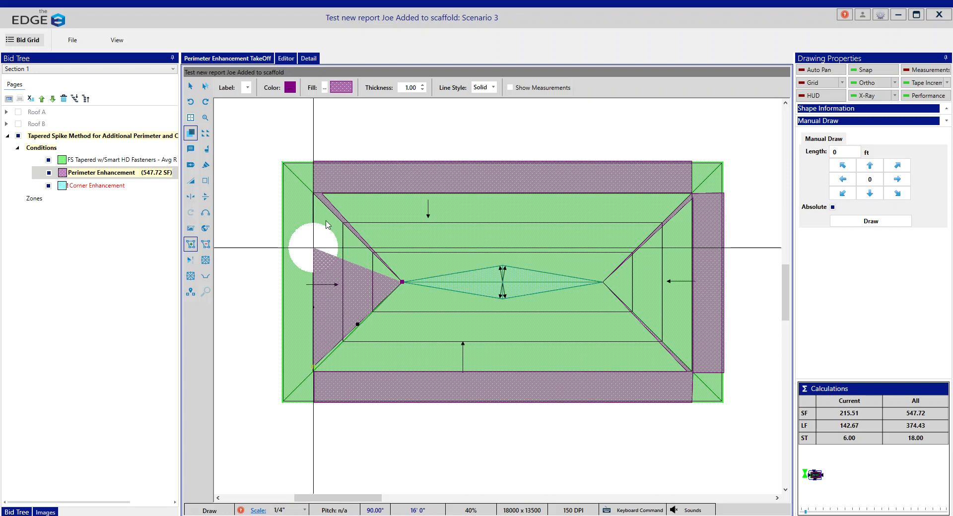
pyautogui.click(314, 193)
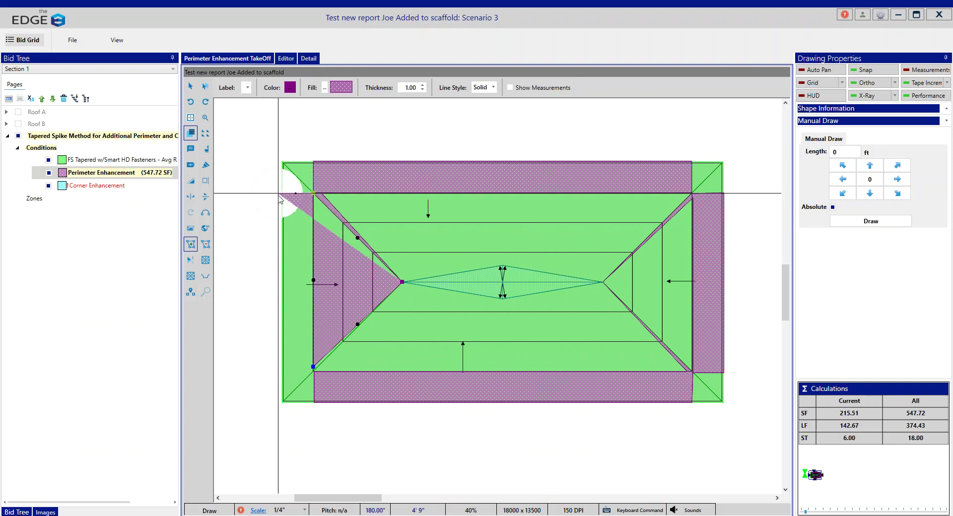
pyautogui.click(284, 194)
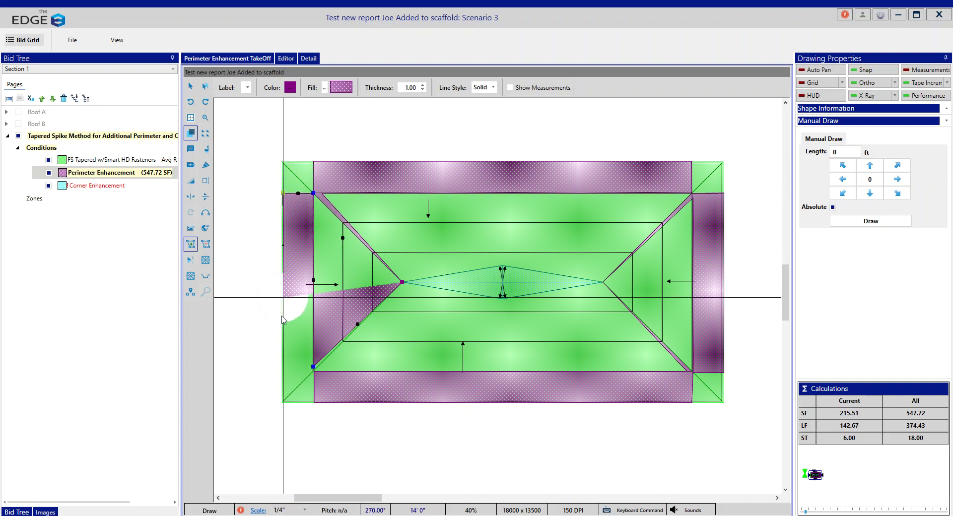
pyautogui.click(283, 372)
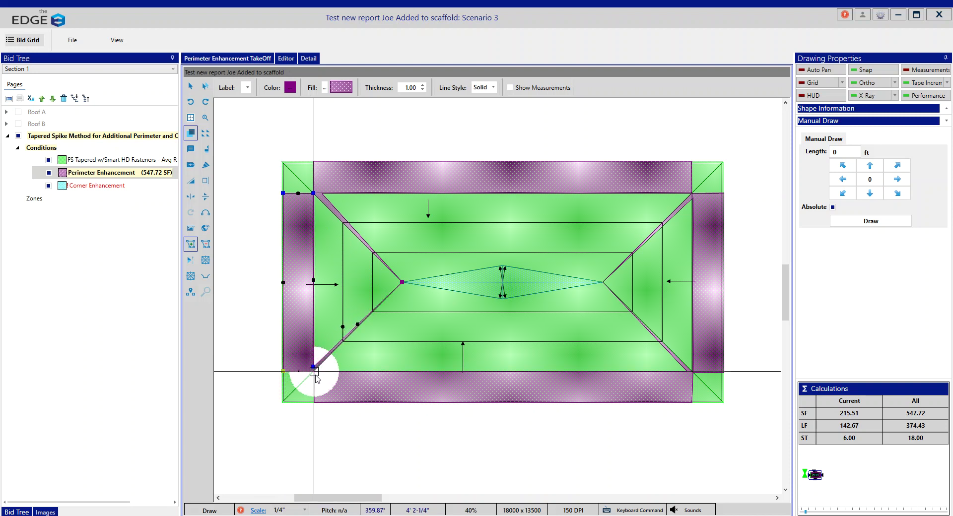
pyautogui.click(314, 372)
pyautogui.click(314, 372)
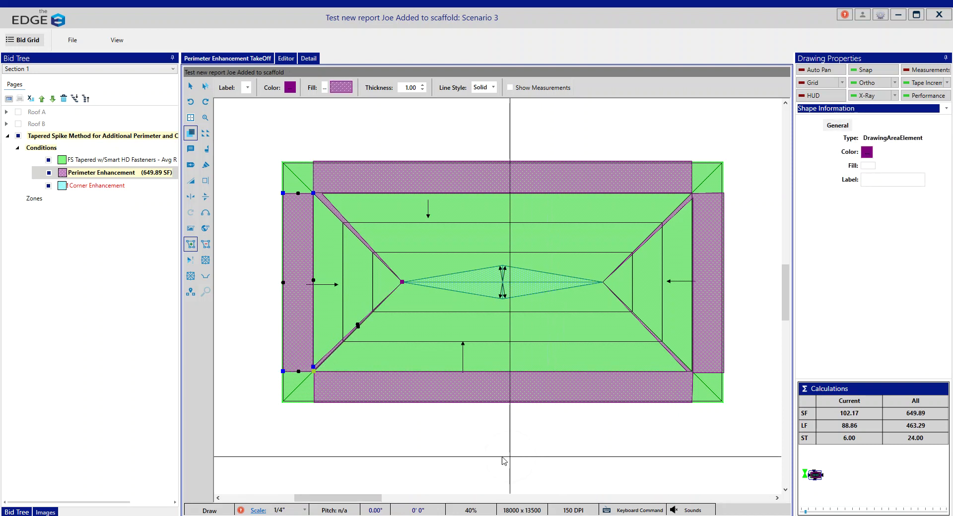
pyautogui.click(194, 263)
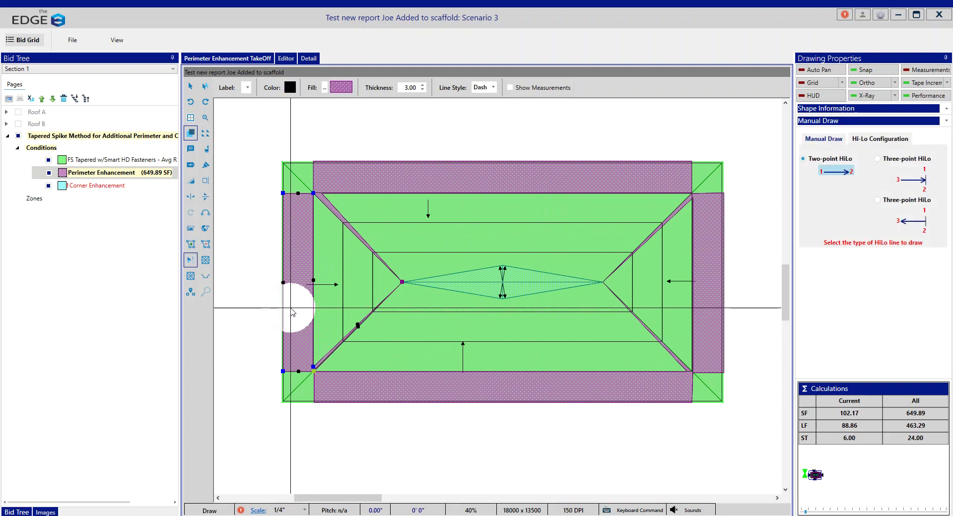
# - Place inward-pointing Hi-Lo arrows in the left, bottom, right and top purple strips
pyautogui.click(293, 312)
pyautogui.click(300, 308)
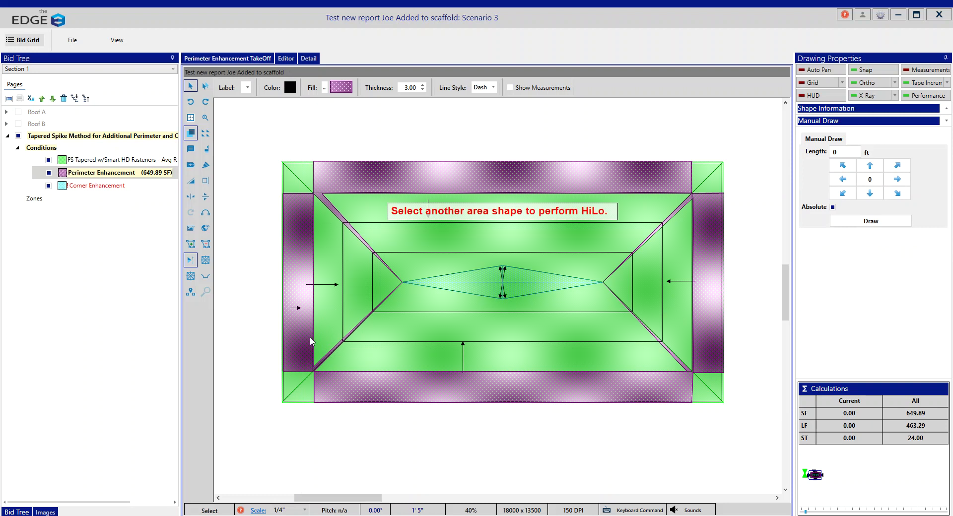
pyautogui.click(371, 384)
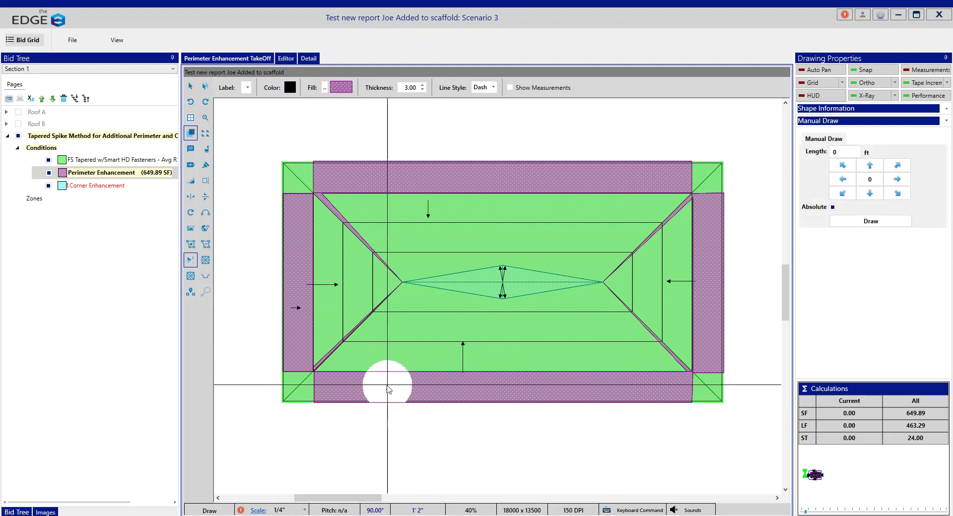
pyautogui.click(389, 390)
pyautogui.click(713, 351)
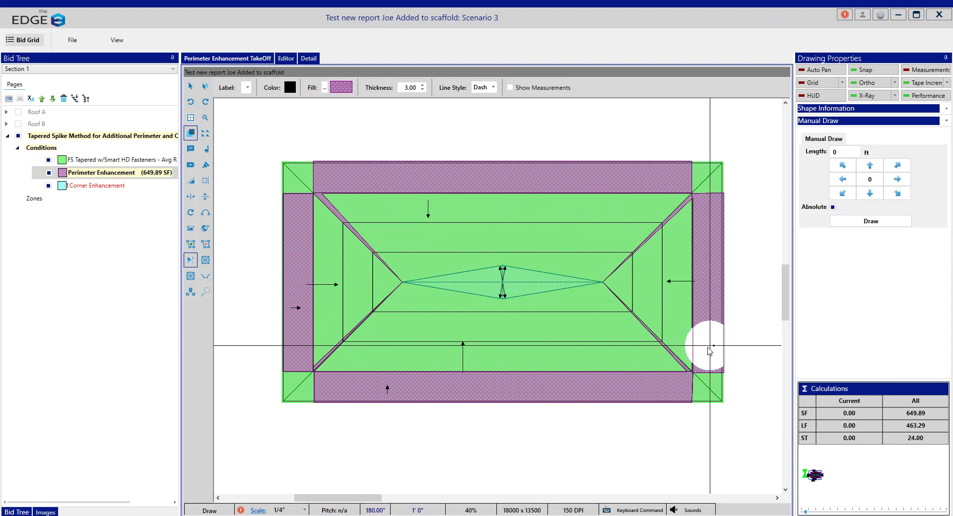
pyautogui.moveTo(717, 346); pyautogui.dragTo(708, 347)
pyautogui.click(611, 184)
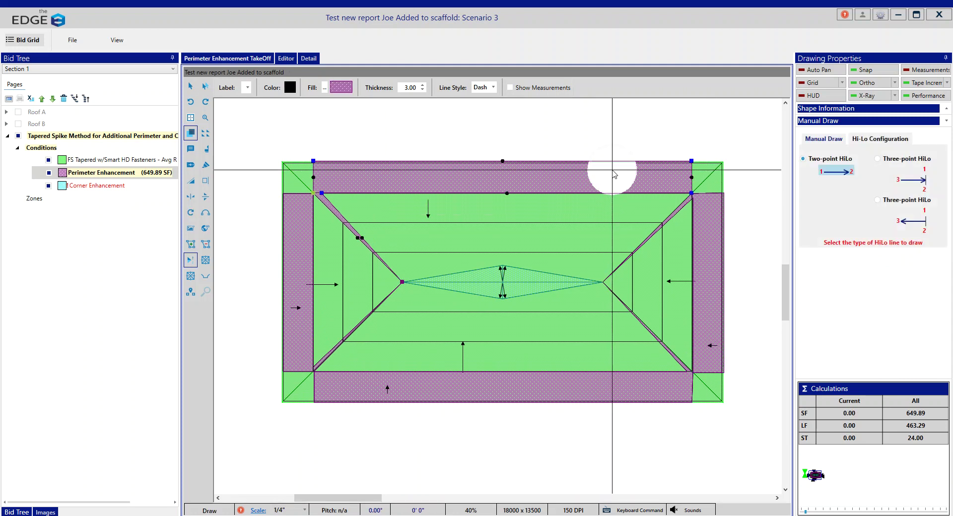
pyautogui.moveTo(614, 173); pyautogui.dragTo(614, 180)
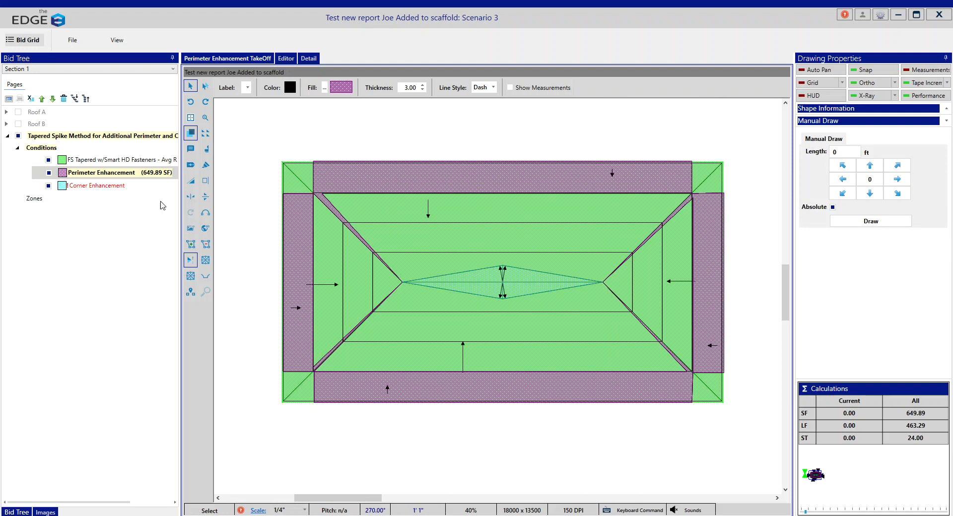
# - Switch to Corner Enhancement and outline the top-left corner area from the diamond's left tip
pyautogui.click(112, 186)
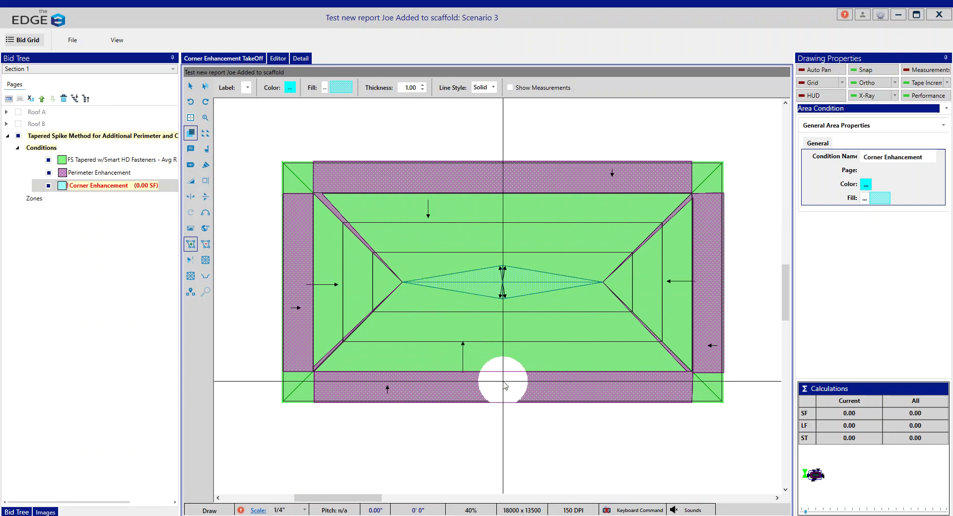
pyautogui.click(403, 283)
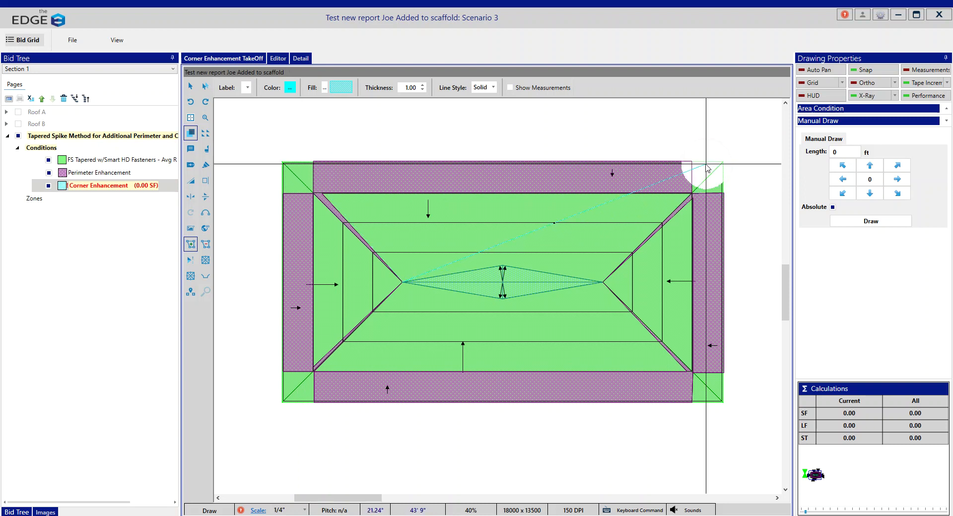
pyautogui.moveTo(708, 172); pyautogui.dragTo(282, 161)
pyautogui.moveTo(308, 191); pyautogui.dragTo(314, 195)
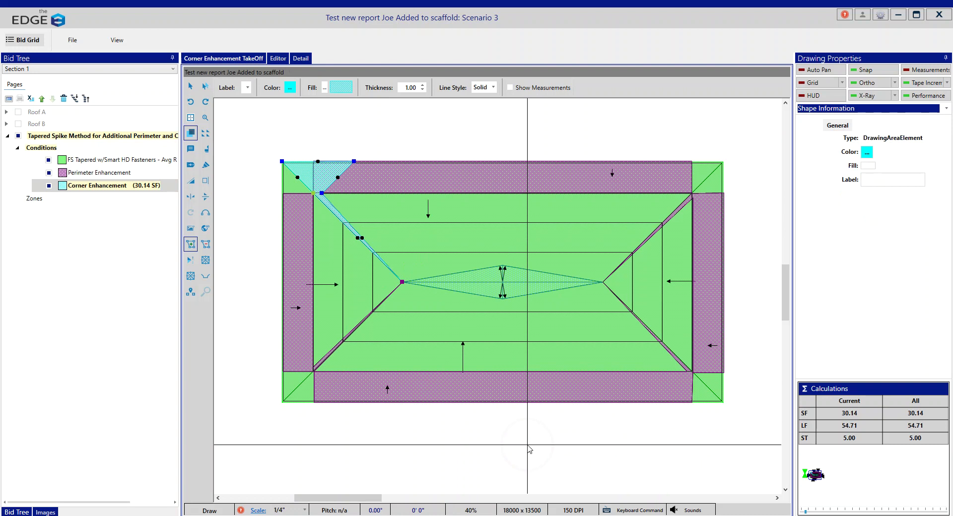
# - Outline the top-right Corner Enhancement area from the diamond's right tip to the outer roof corner
pyautogui.moveTo(529, 449)
pyautogui.mouseDown()
pyautogui.moveTo(612, 366)
pyautogui.moveTo(619, 329)
pyautogui.moveTo(603, 282)
pyautogui.mouseUp()
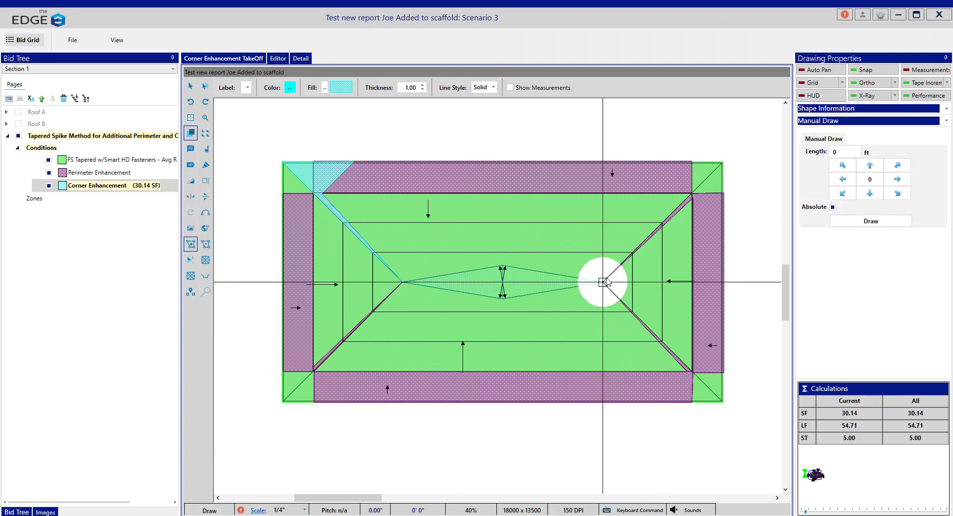
pyautogui.click(693, 198)
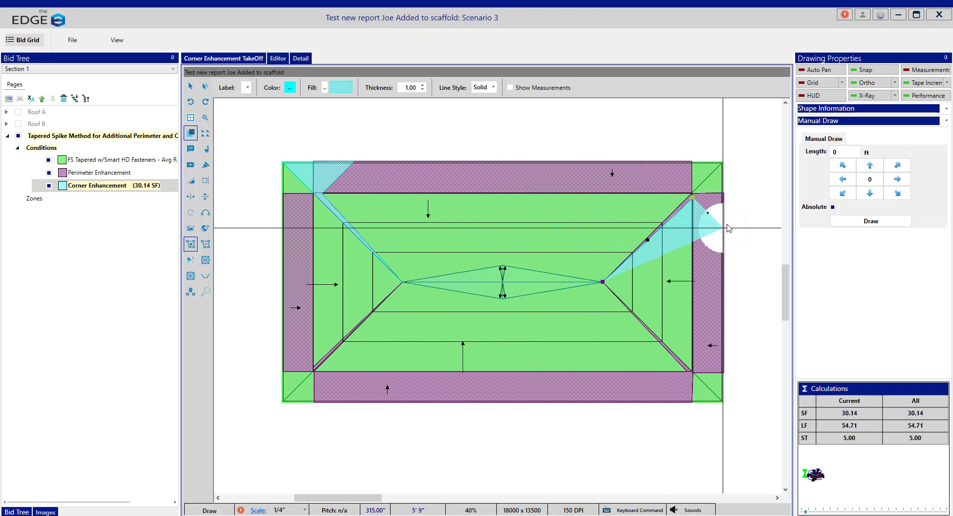
pyautogui.click(727, 228)
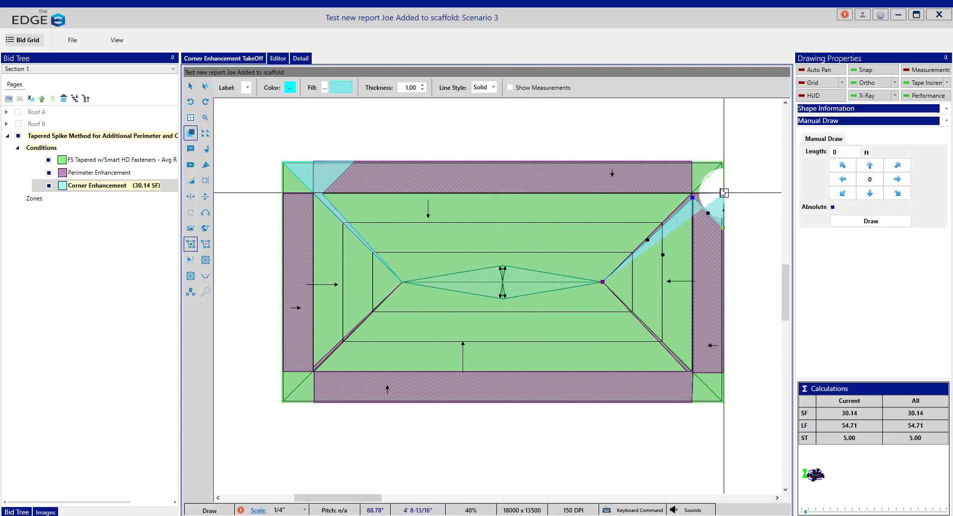
pyautogui.click(723, 162)
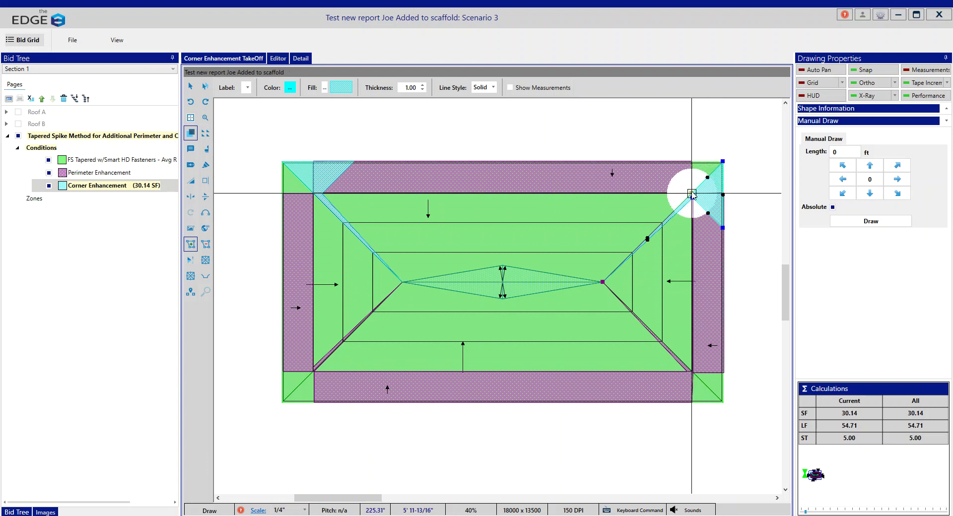
pyautogui.click(692, 194)
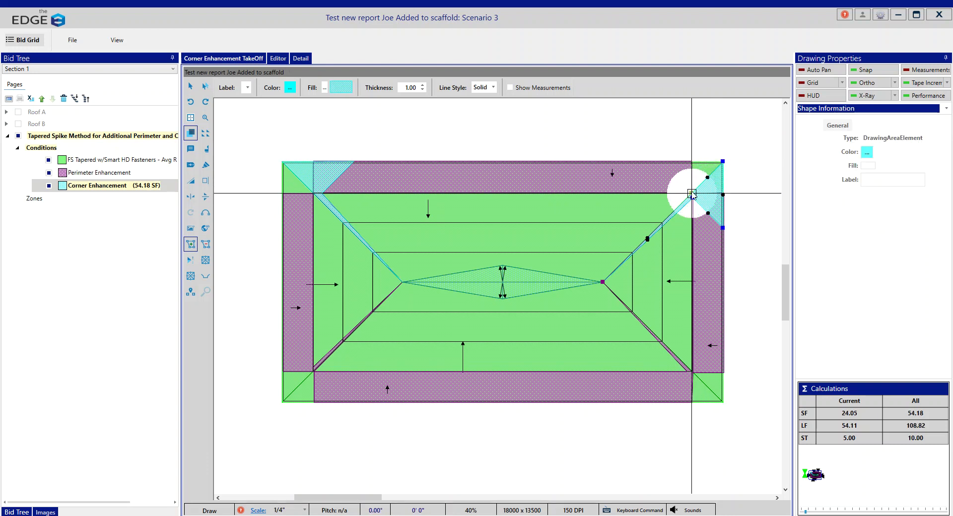
# - Outline the bottom-right Corner Enhancement area from the diamond's right tip to the outer corner
pyautogui.click(603, 282)
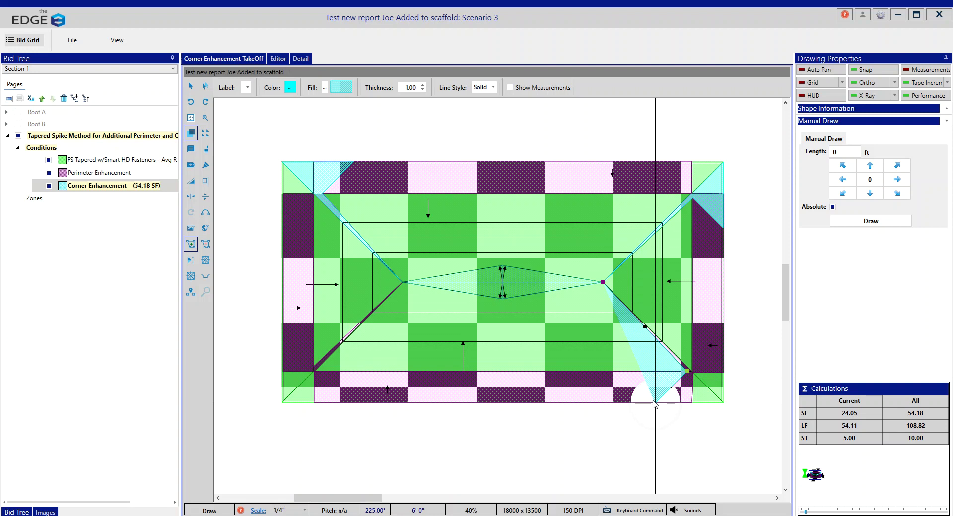
pyautogui.click(654, 403)
pyautogui.click(723, 403)
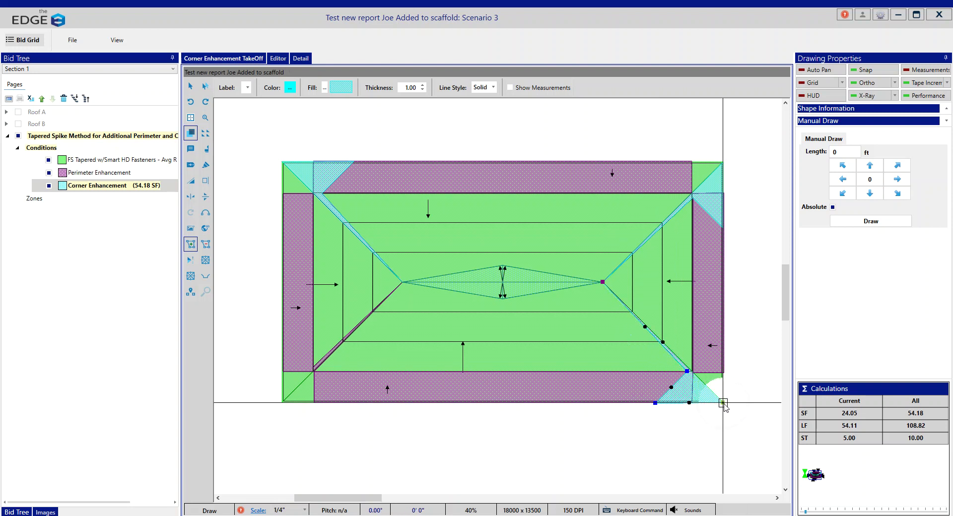
pyautogui.click(693, 373)
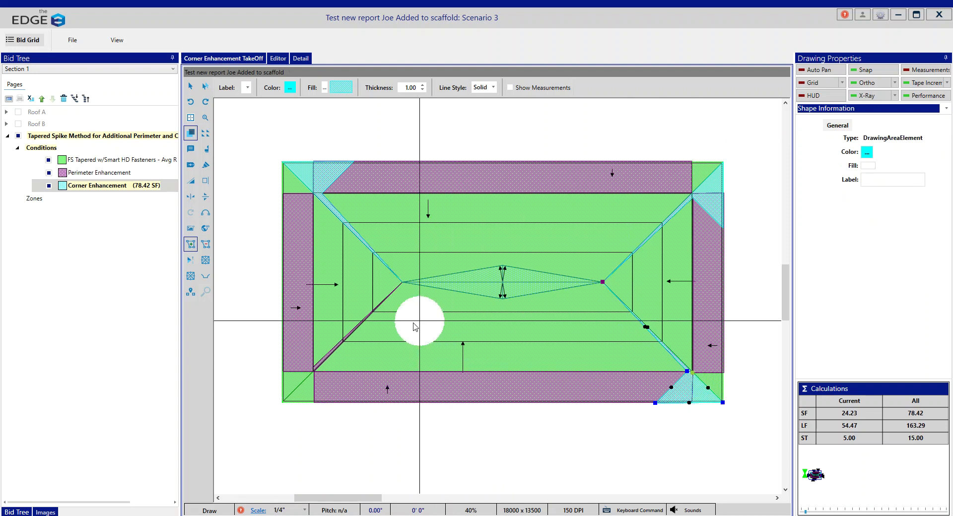
# - Outline the bottom-left Corner Enhancement area from the diamond's left tip, bringing the condition to 102.49 SF
pyautogui.click(403, 283)
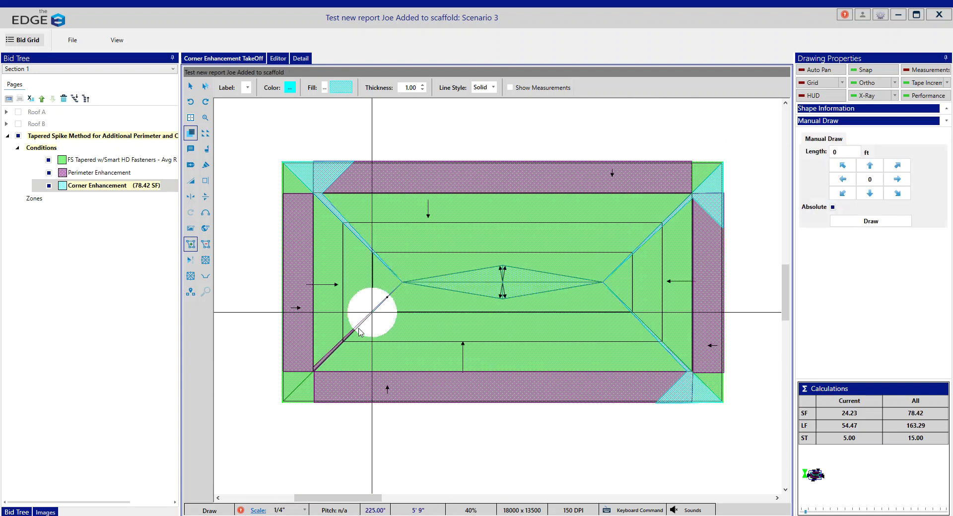
pyautogui.click(314, 372)
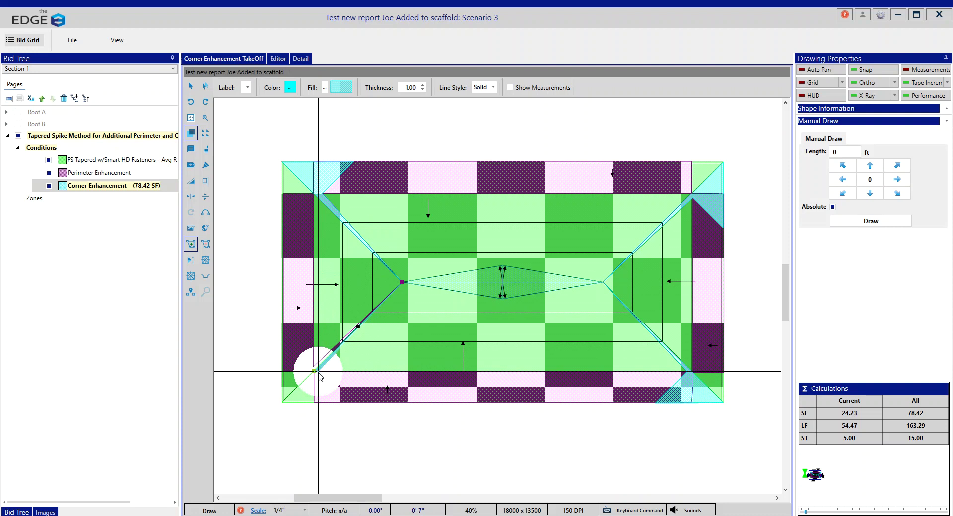
pyautogui.click(314, 368)
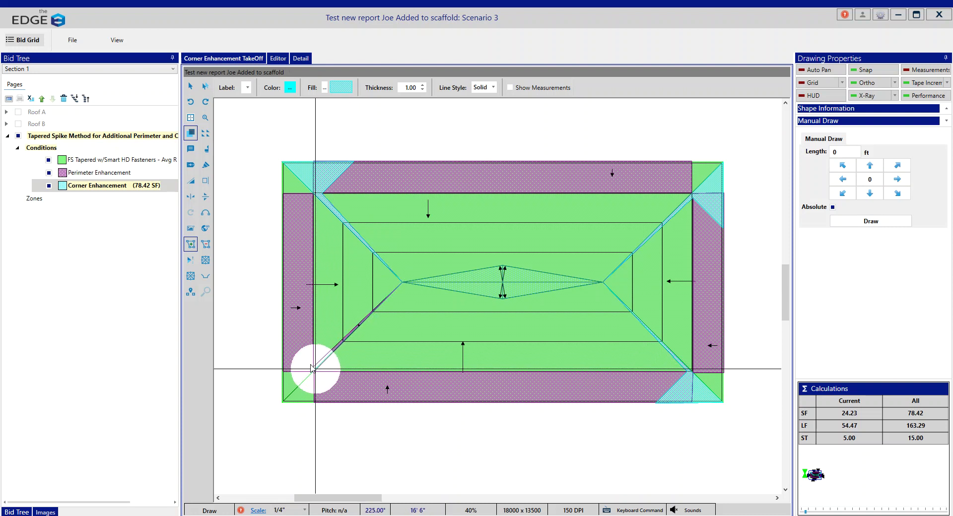
pyautogui.click(285, 338)
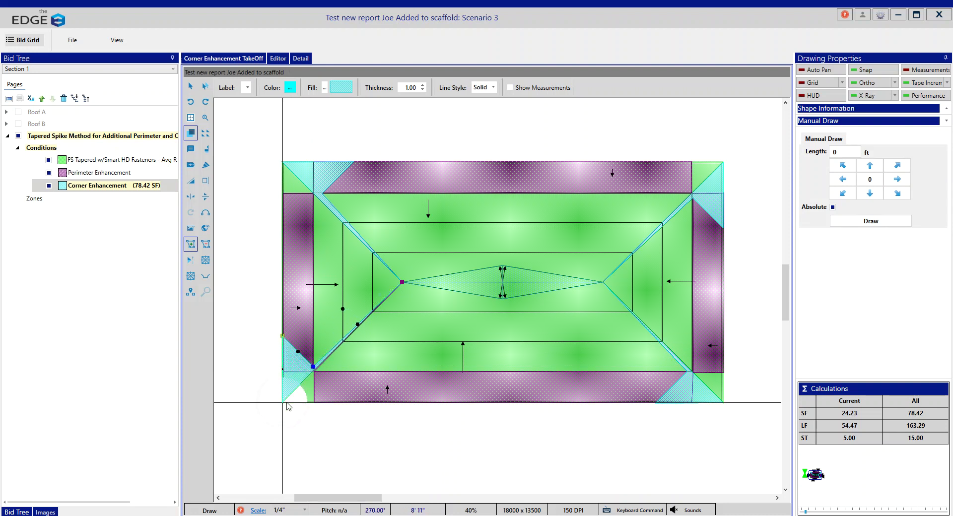
pyautogui.click(284, 402)
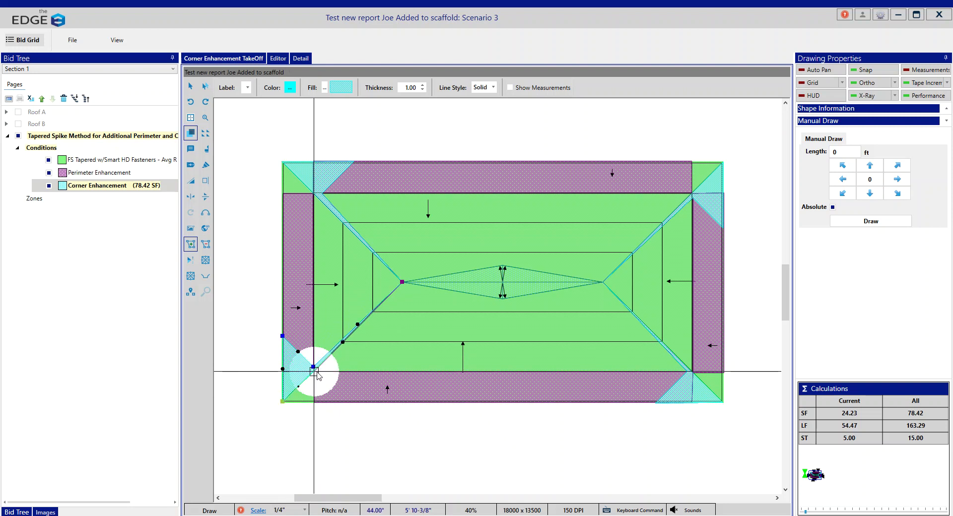
pyautogui.click(317, 371)
pyautogui.doubleClick(316, 373)
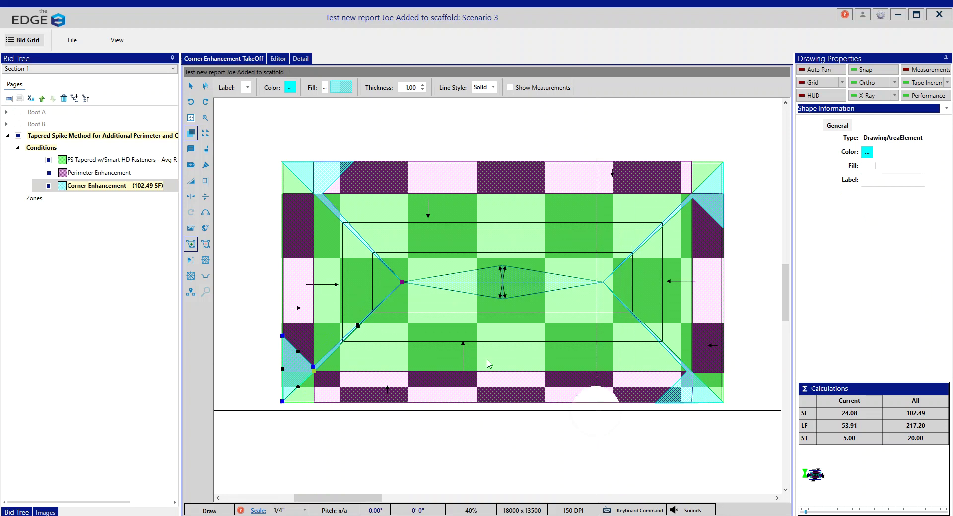
# - Place Two-point Hi-Lo slope arrows in the top-left, top-right and bottom-right corner enhancement shapes
pyautogui.click(190, 260)
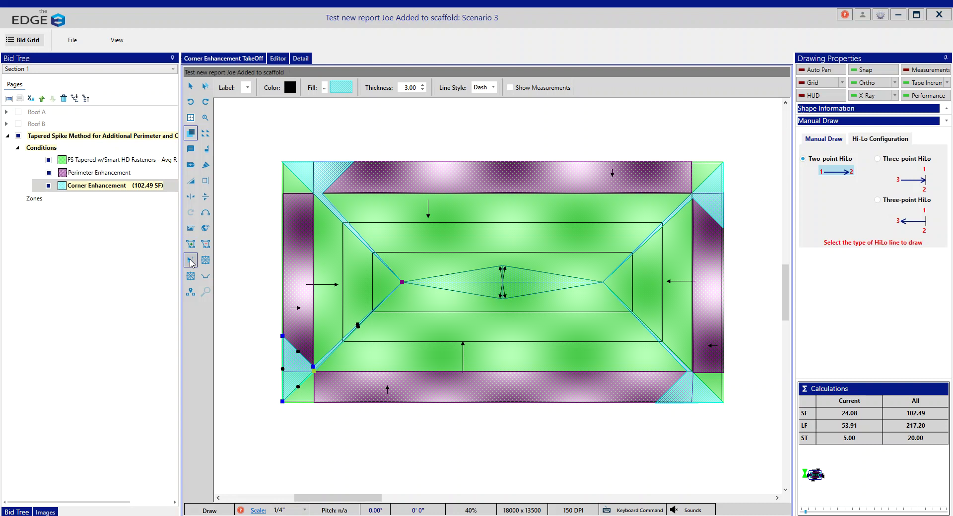
pyautogui.click(293, 368)
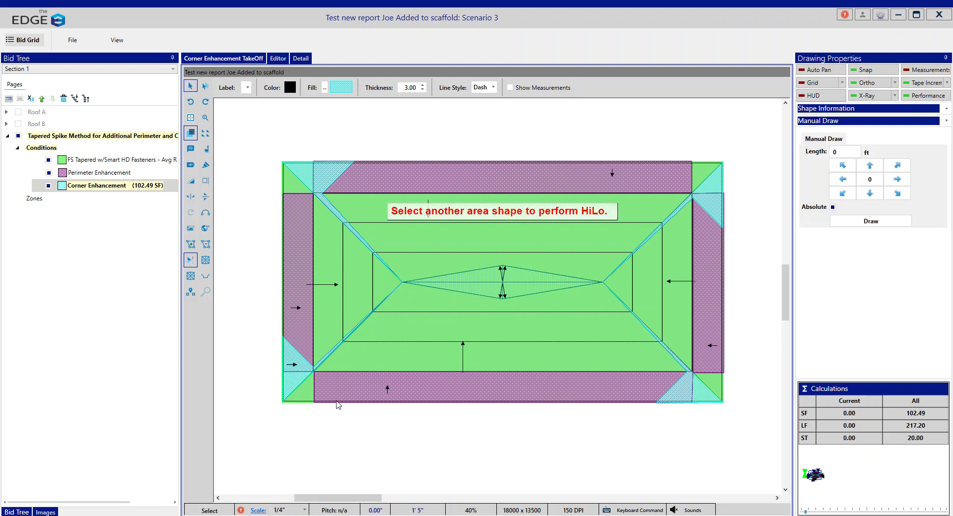
pyautogui.click(321, 175)
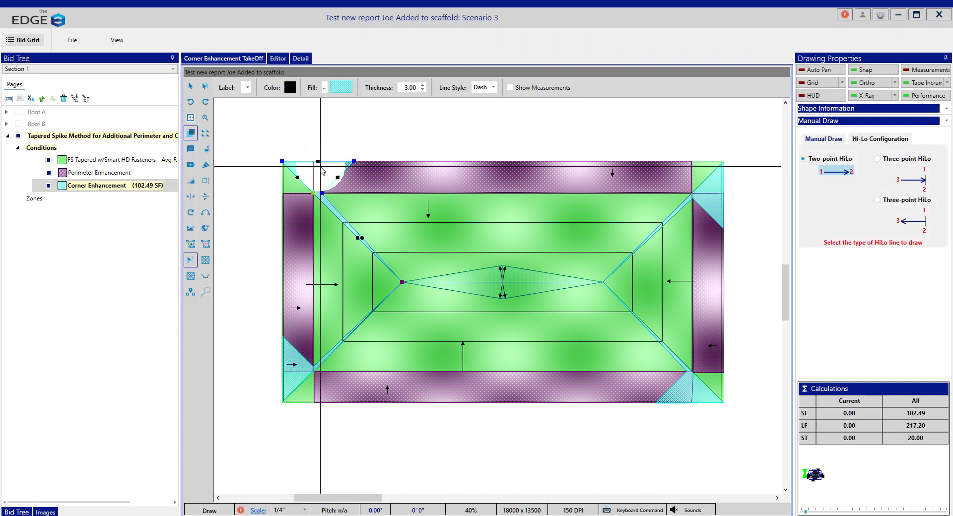
pyautogui.click(322, 179)
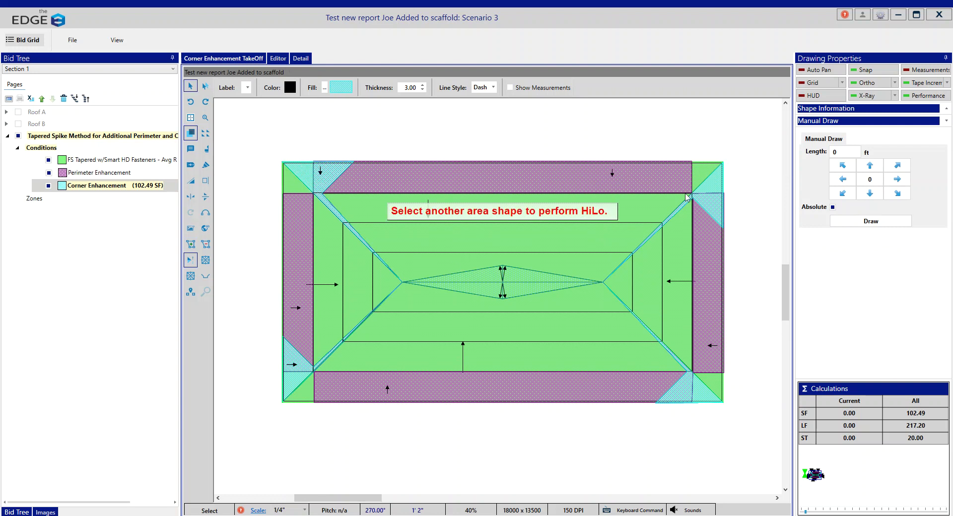
pyautogui.click(721, 194)
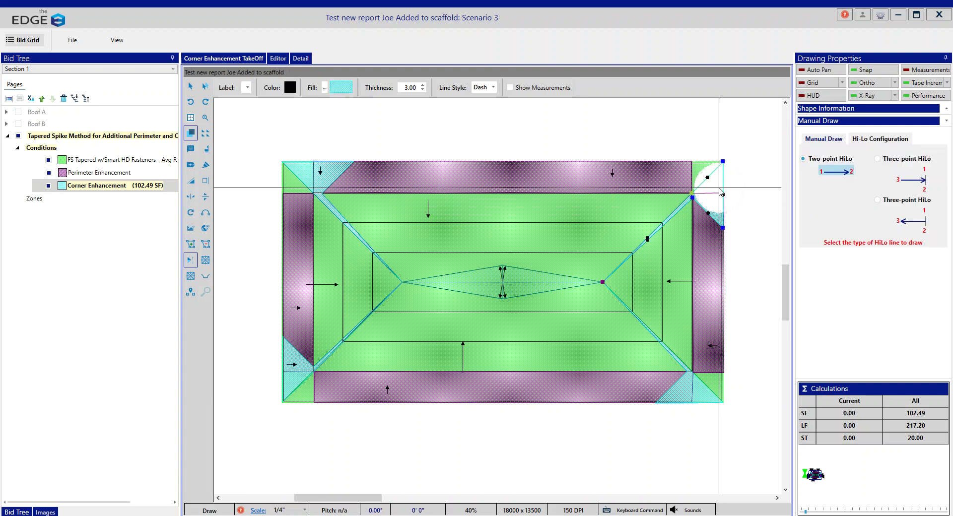
pyautogui.click(715, 189)
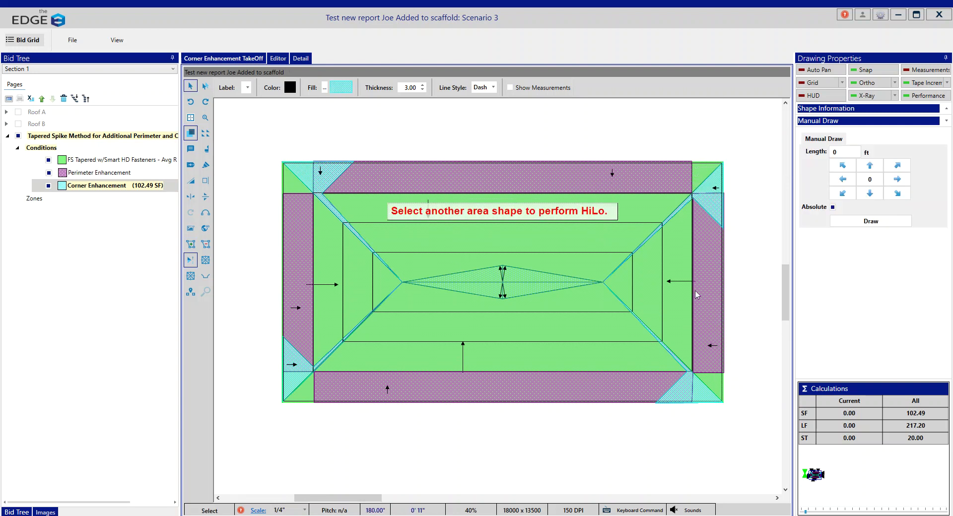
pyautogui.click(685, 393)
pyautogui.click(688, 403)
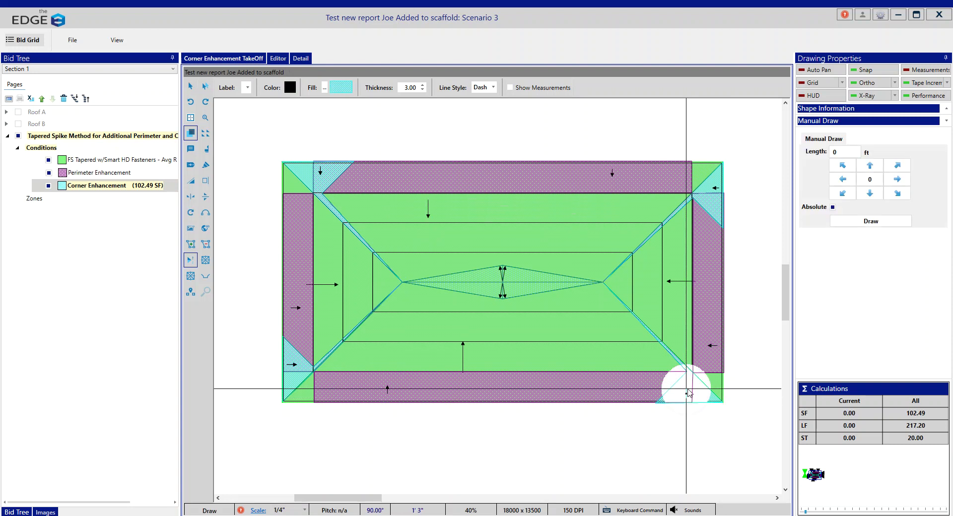
pyautogui.click(687, 385)
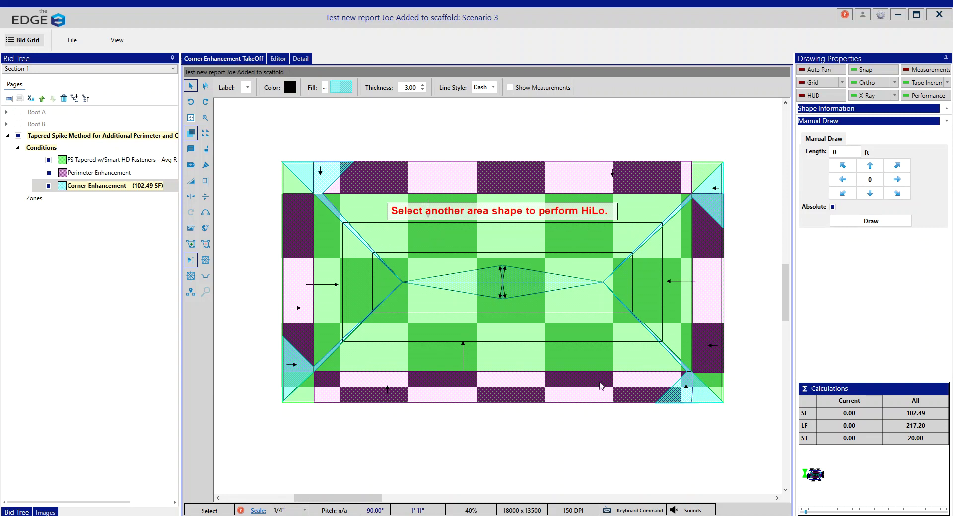
# - In the Bid Grid, show material pricing for the Corner and Perimeter Enhancement conditions
pyautogui.click(27, 40)
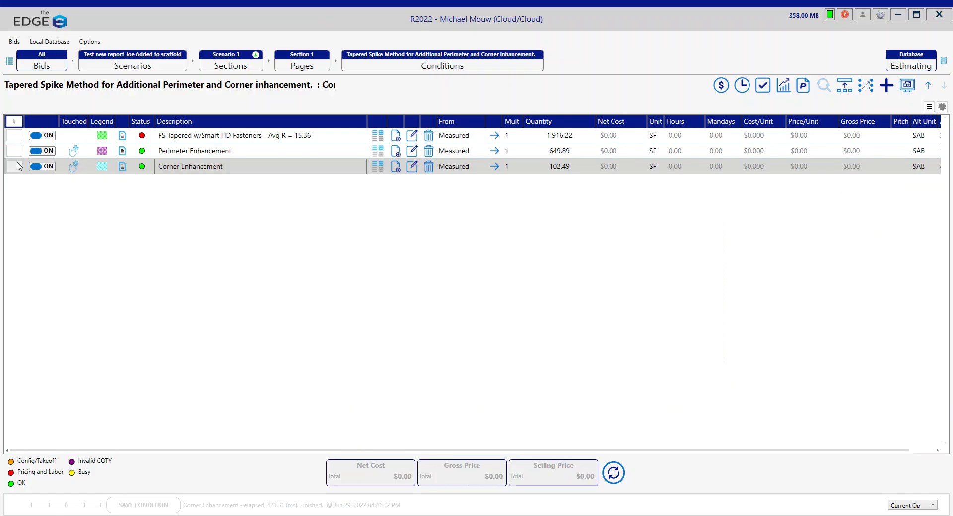
pyautogui.click(16, 168)
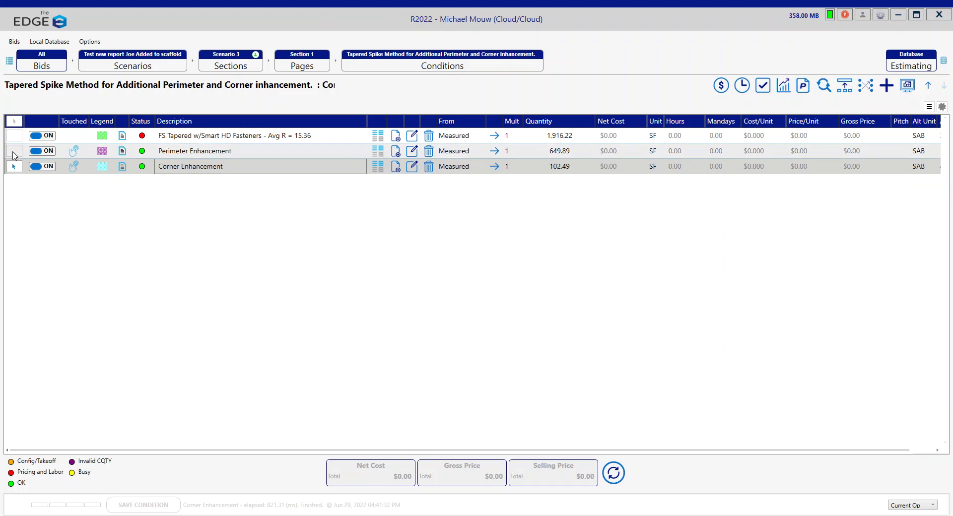
pyautogui.click(14, 150)
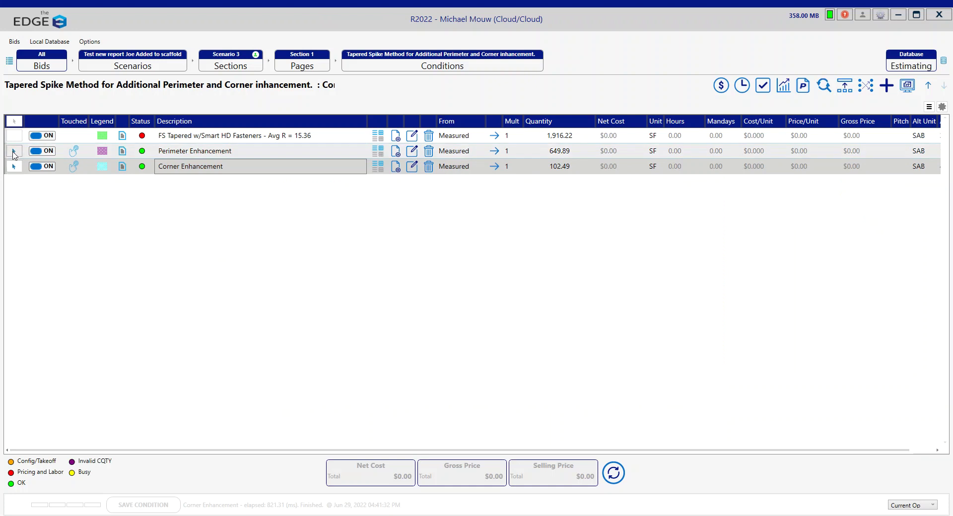
pyautogui.click(722, 86)
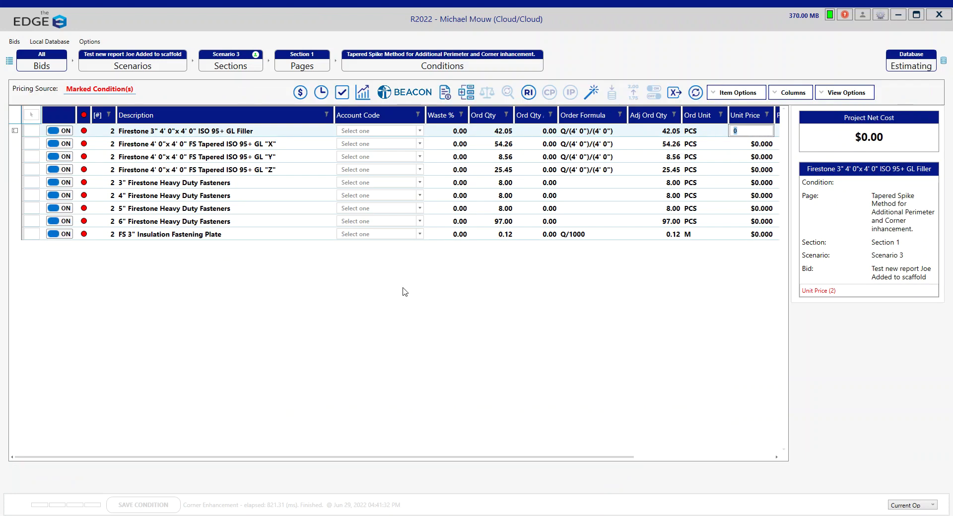
# - Switch off the Filler board and the tapered X, Y and Z boards in material pricing
pyautogui.click(31, 170)
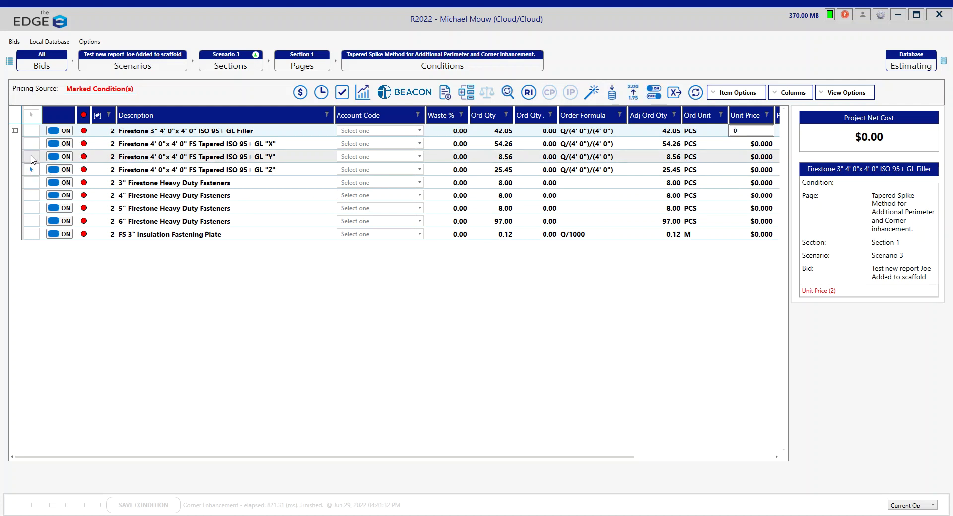
pyautogui.moveTo(33, 157); pyautogui.dragTo(33, 130)
pyautogui.click(65, 131)
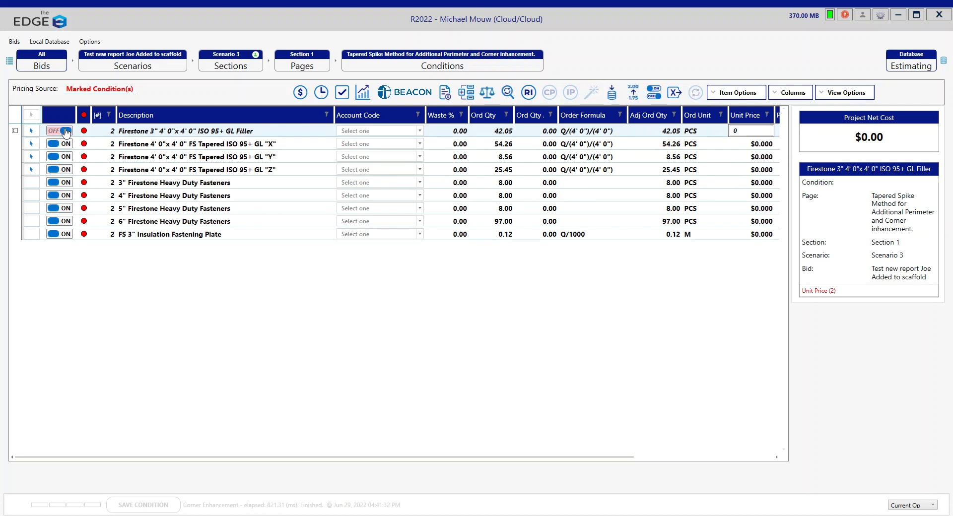
pyautogui.click(65, 144)
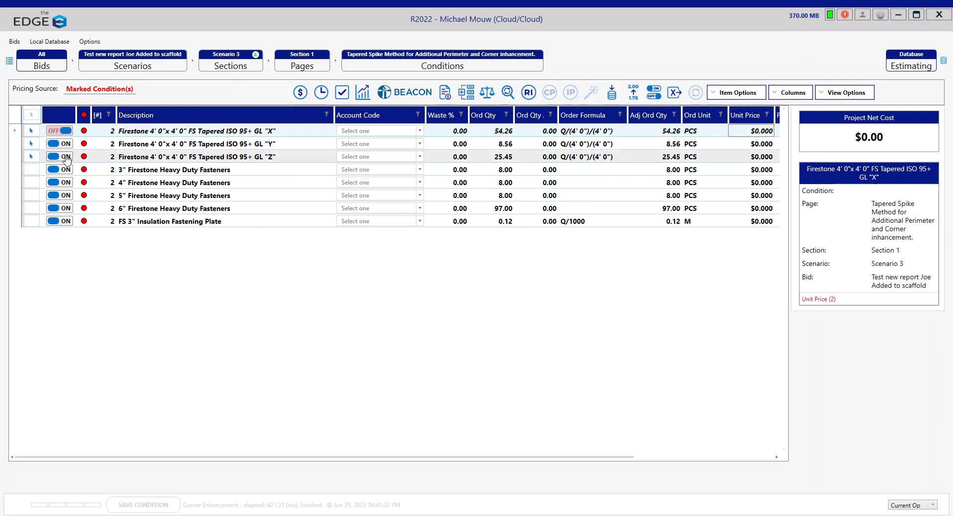
pyautogui.click(65, 144)
pyautogui.click(65, 157)
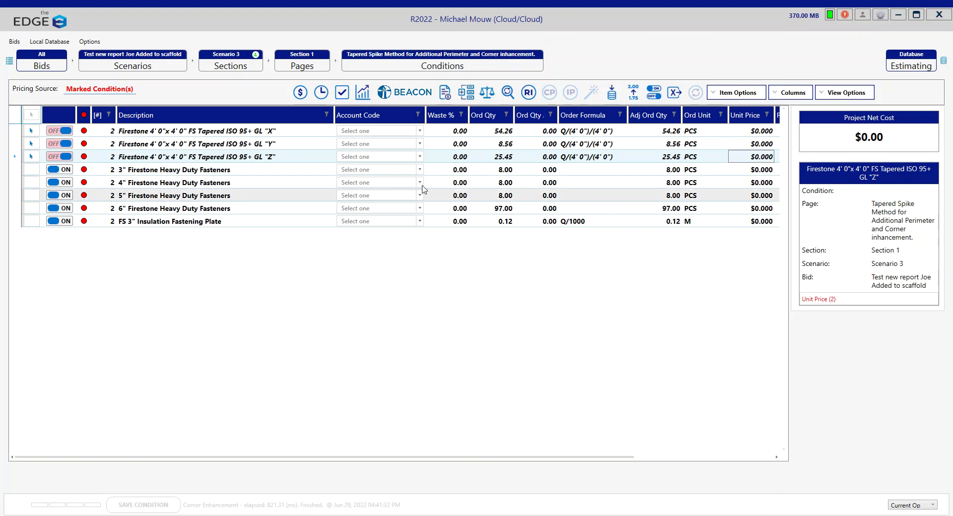
pyautogui.click(321, 92)
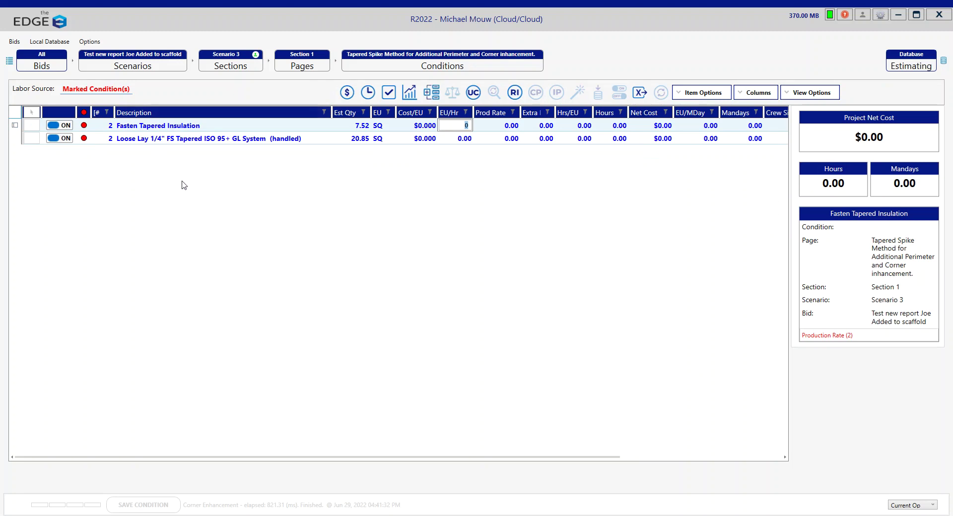
# - Turn off the Loose Lay tapered system and Fasten Tapered Insulation labor items
pyautogui.click(71, 140)
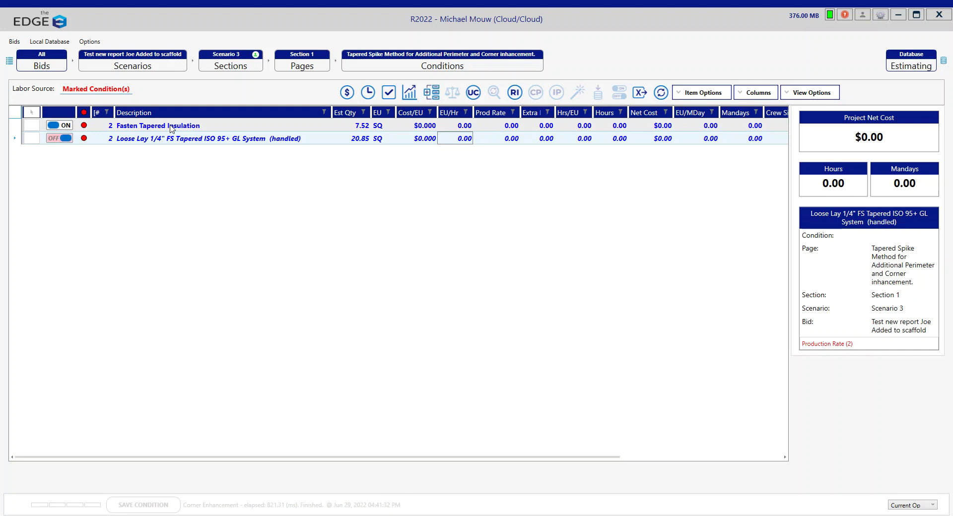
pyautogui.click(66, 126)
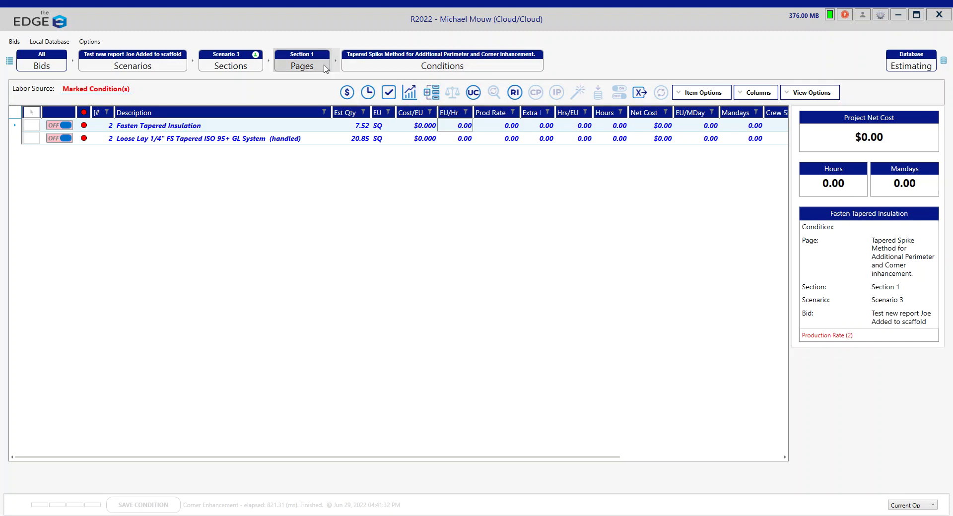
# - Return to the material pricing grid and hide its Account Code column
pyautogui.click(346, 92)
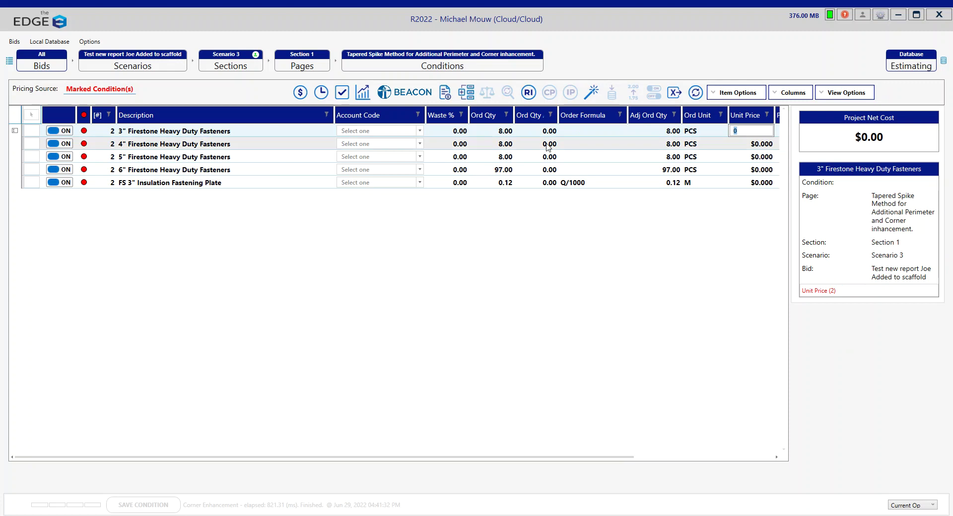
pyautogui.click(789, 94)
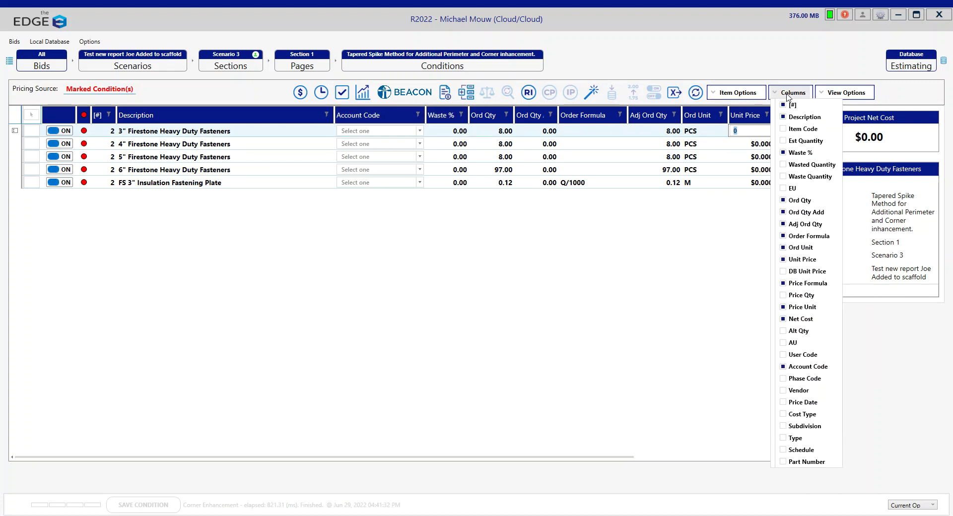
pyautogui.click(783, 367)
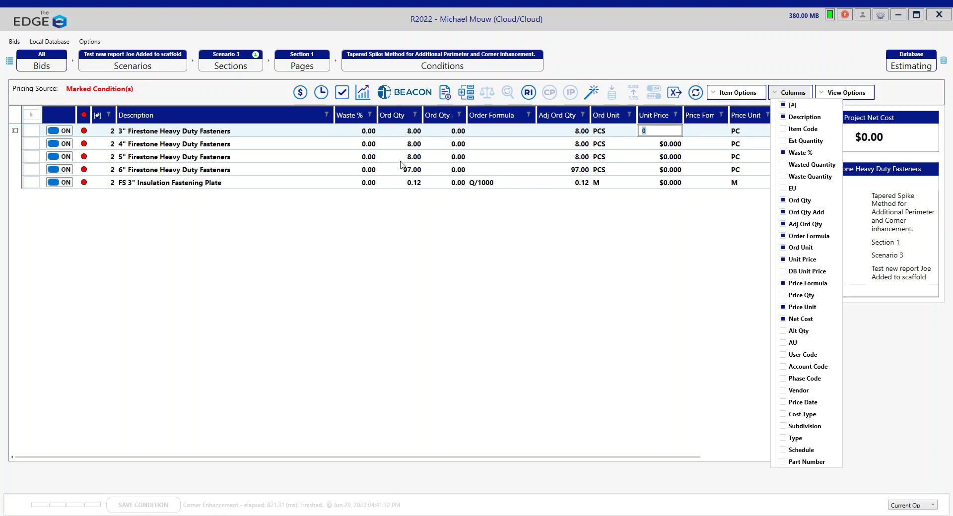
# - Switch off the 3", 4" and 5" Firestone fasteners and refresh Material Pricing
pyautogui.click(64, 132)
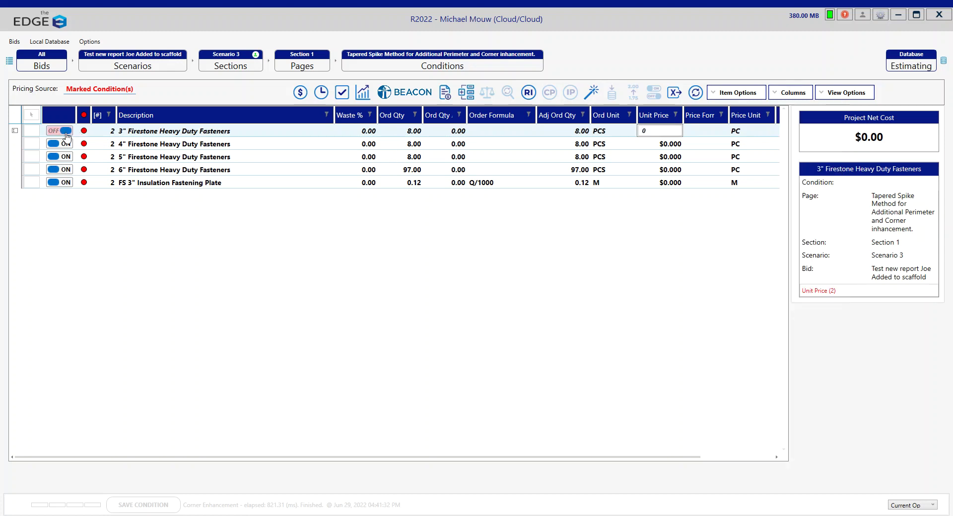
pyautogui.click(66, 145)
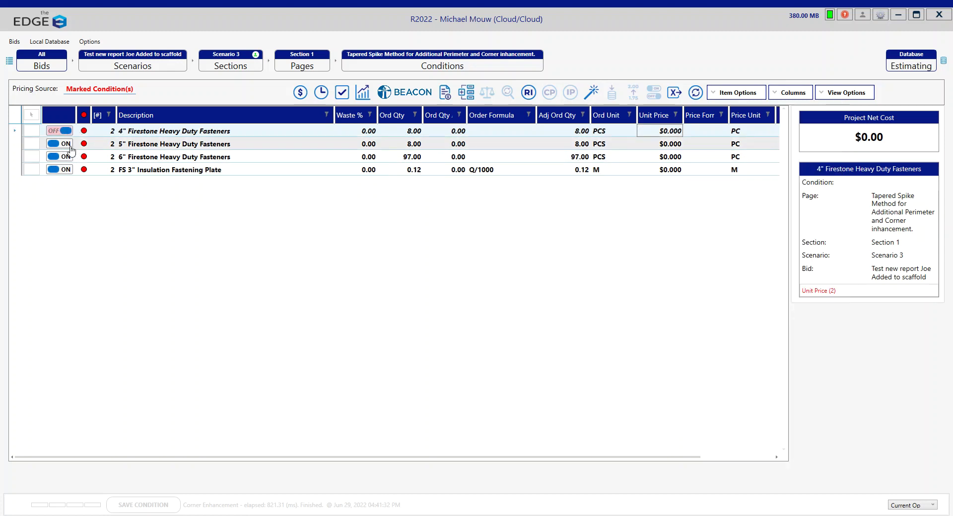
pyautogui.click(70, 147)
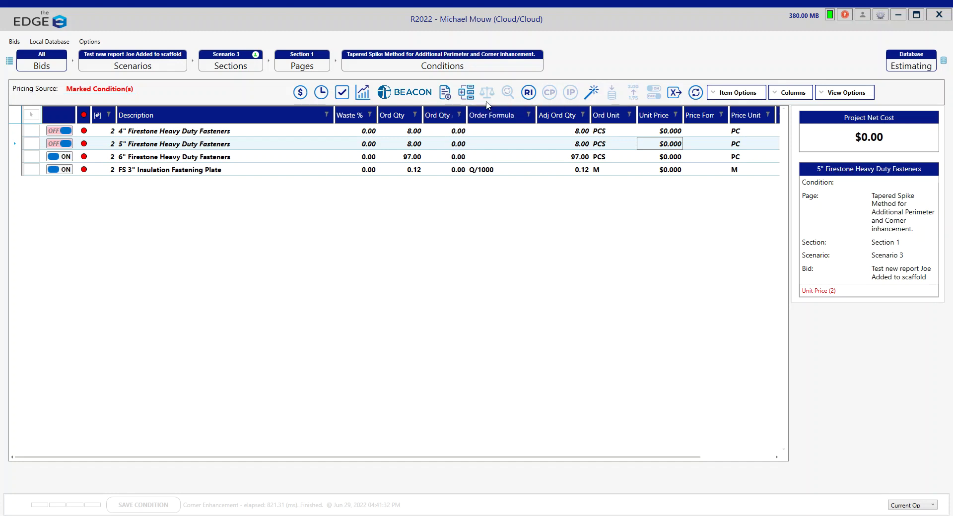
pyautogui.click(300, 93)
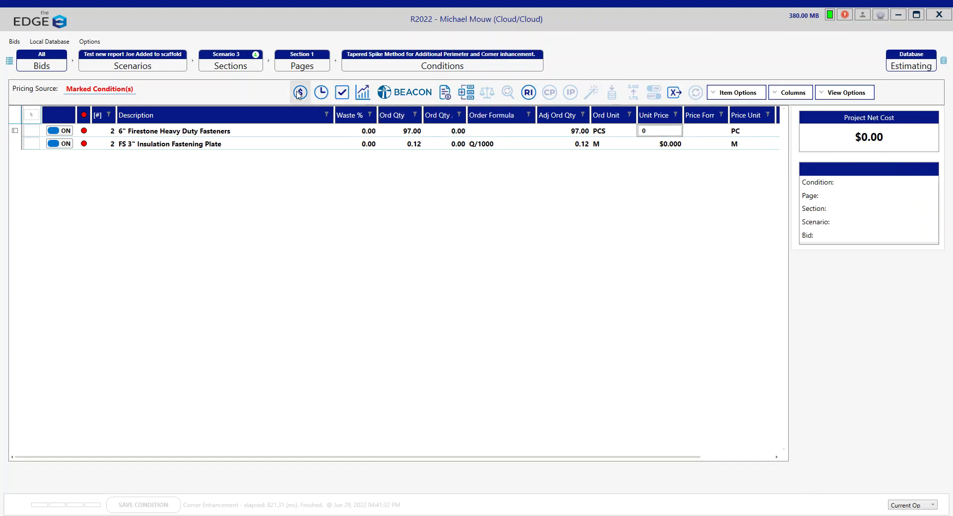